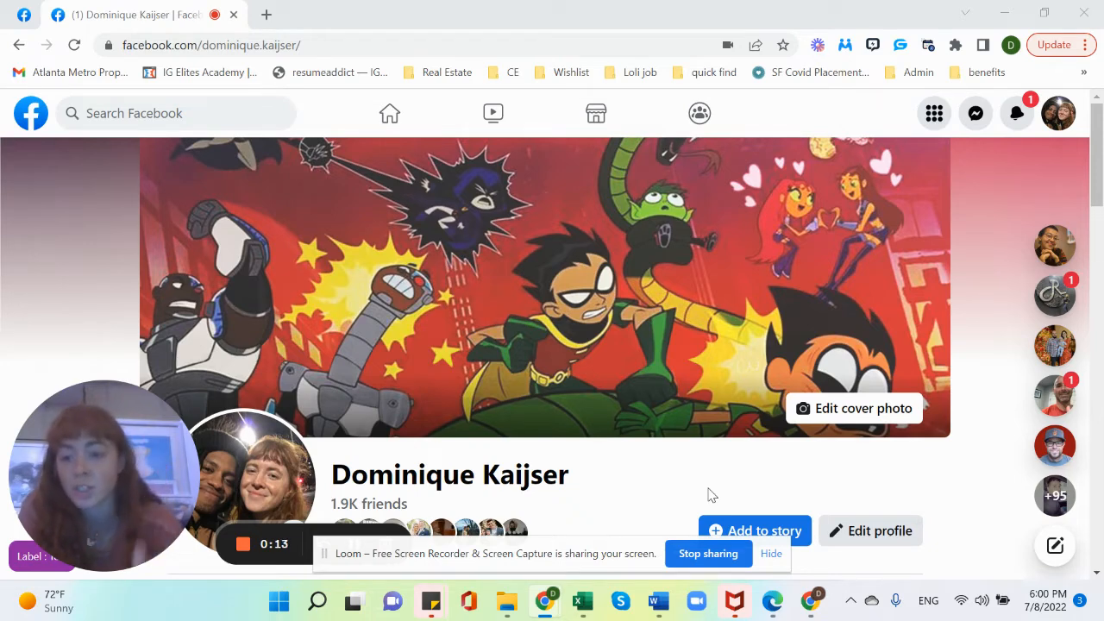
- Open the Genius Connector extension's settings and look through the list of message segments
click(844, 47)
click(843, 47)
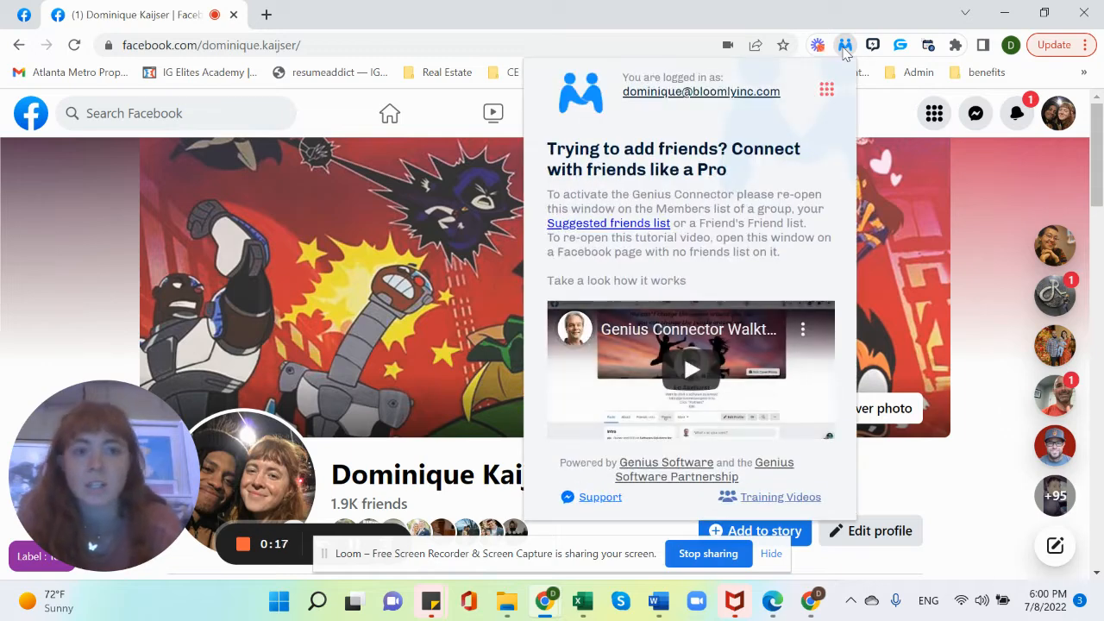
click(827, 91)
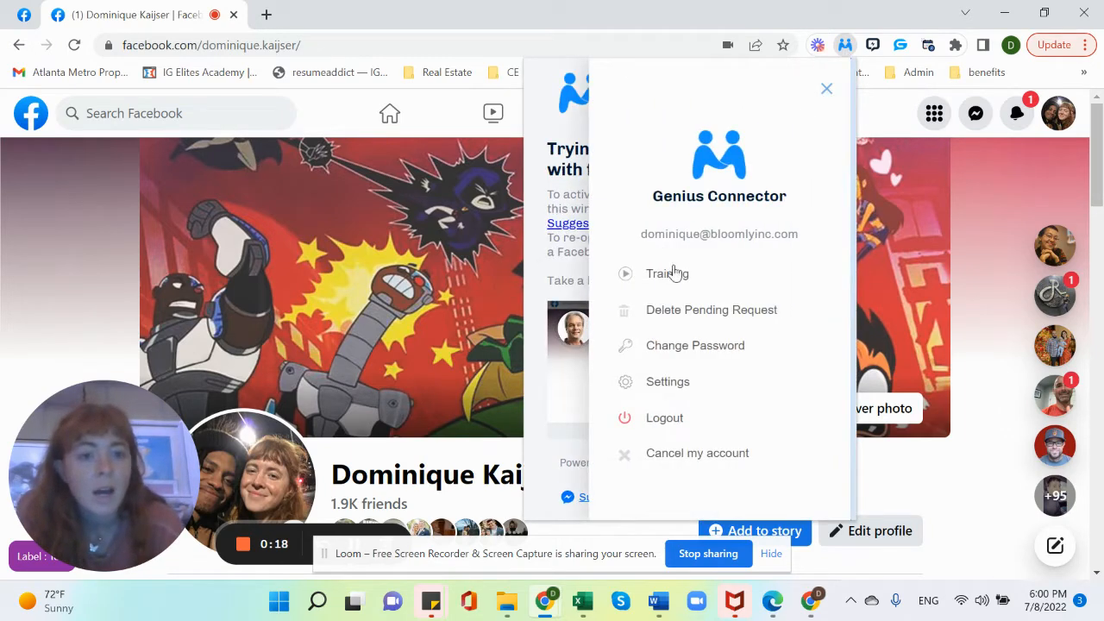
click(668, 385)
scroll(637, 350, down, 5)
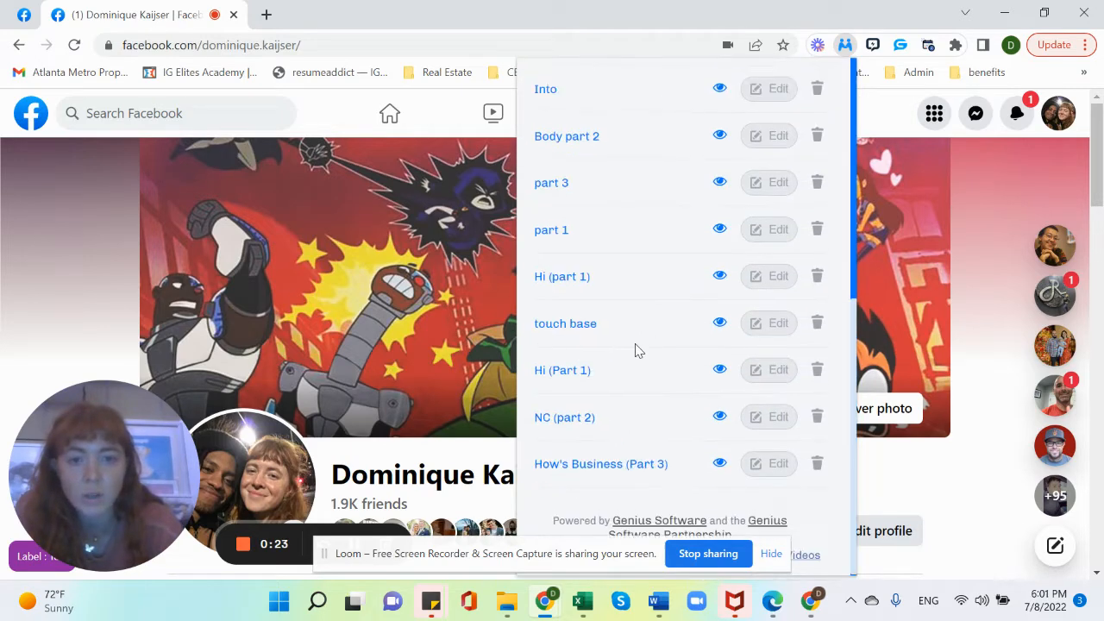
scroll(637, 350, up, 5)
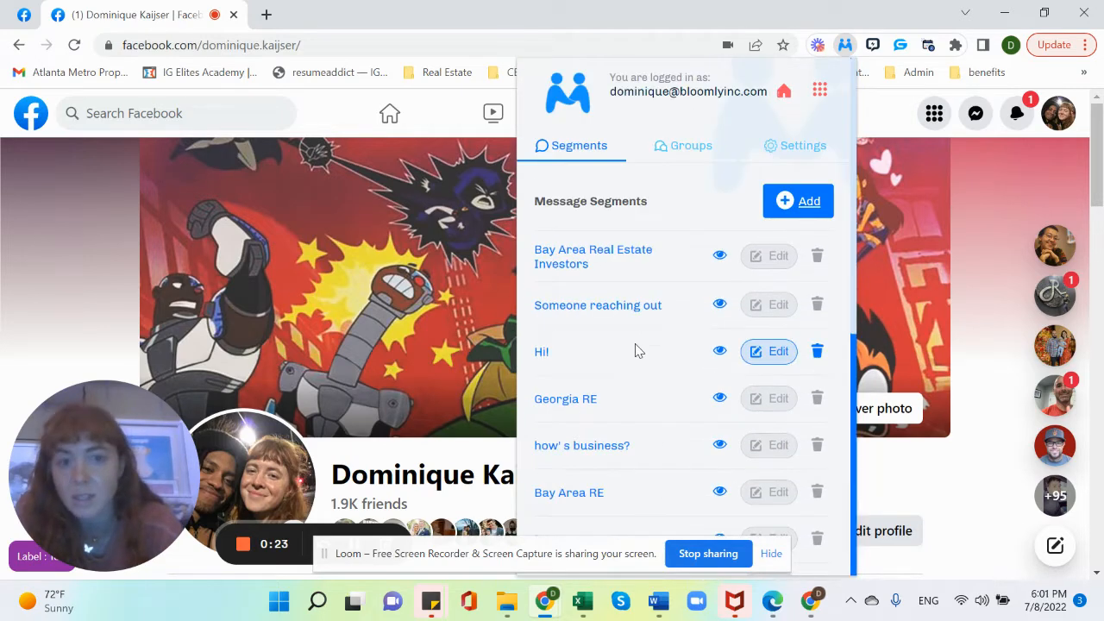
- Start a new message segment titled "Hi (Part 1)"
click(815, 202)
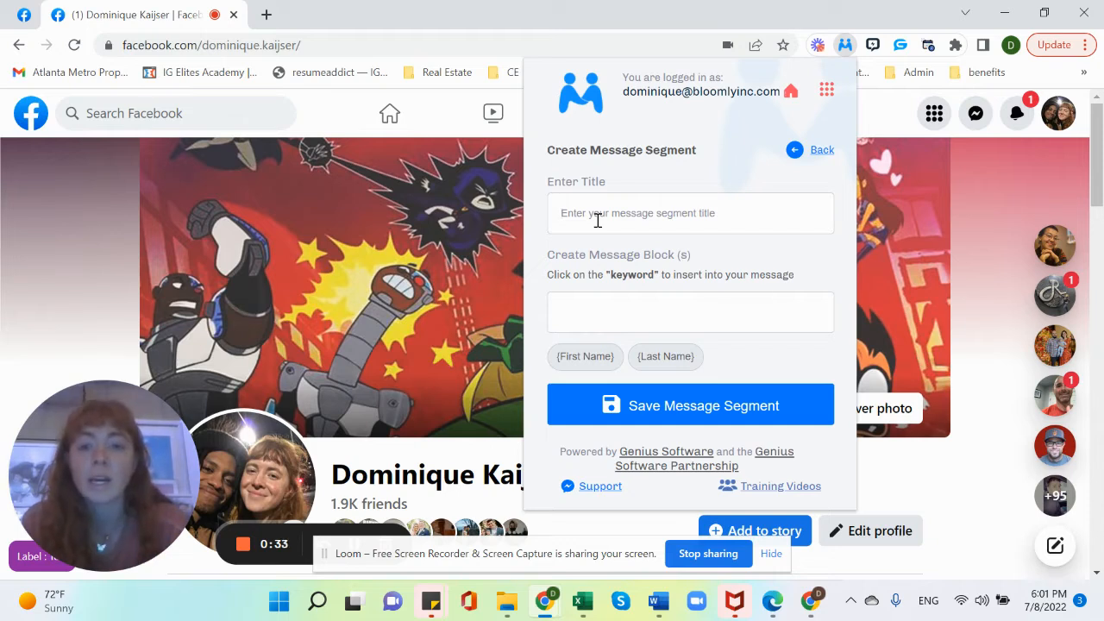
click(597, 220)
text(H)
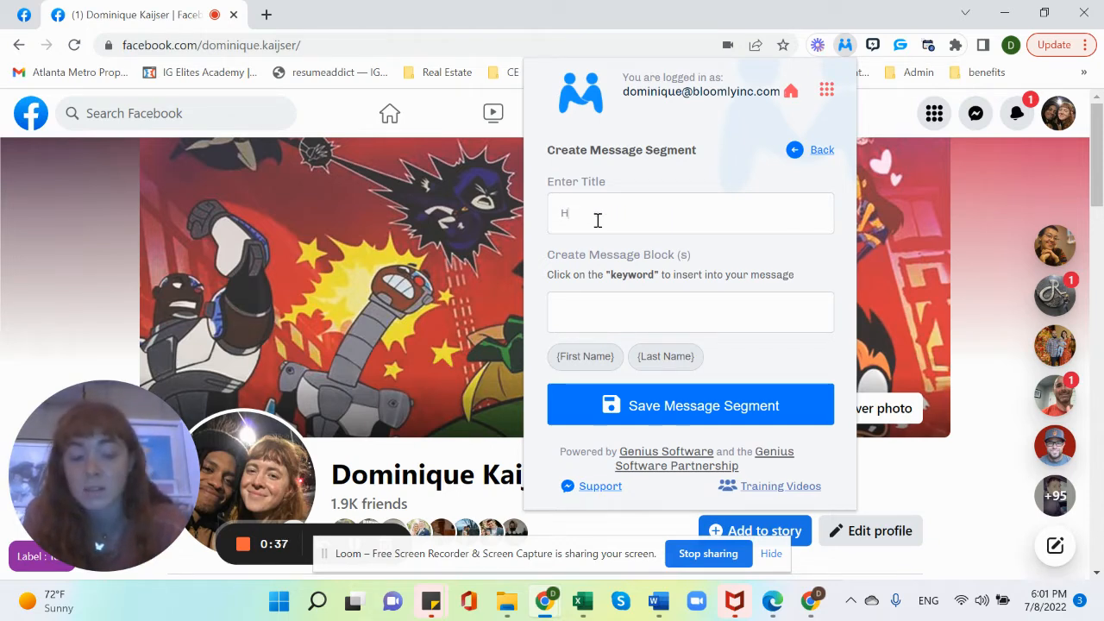
text(i)
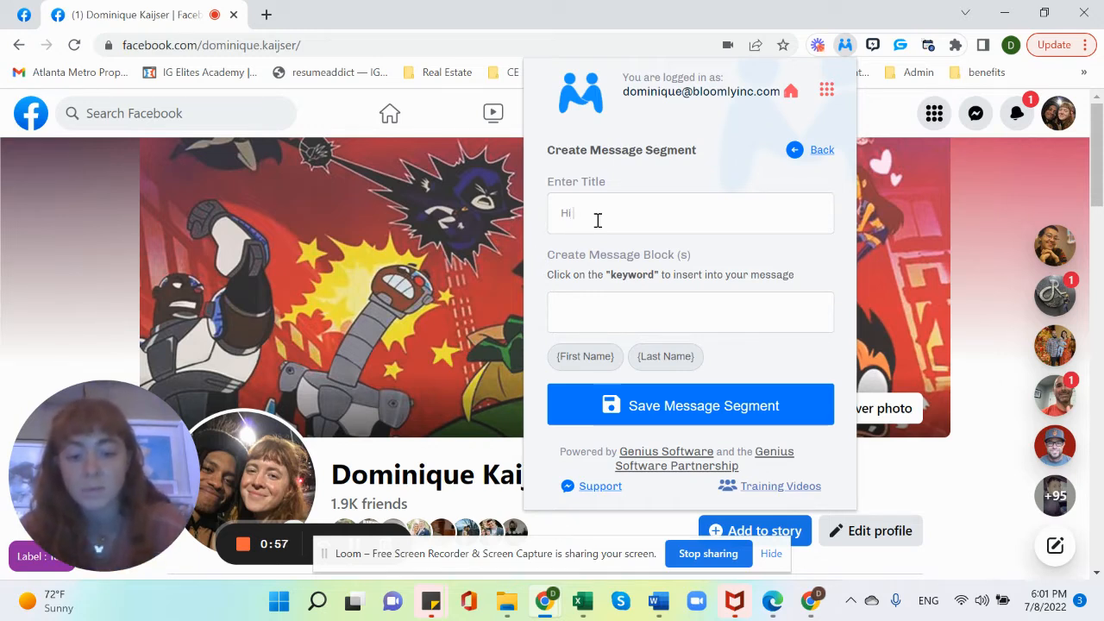
text((Part)
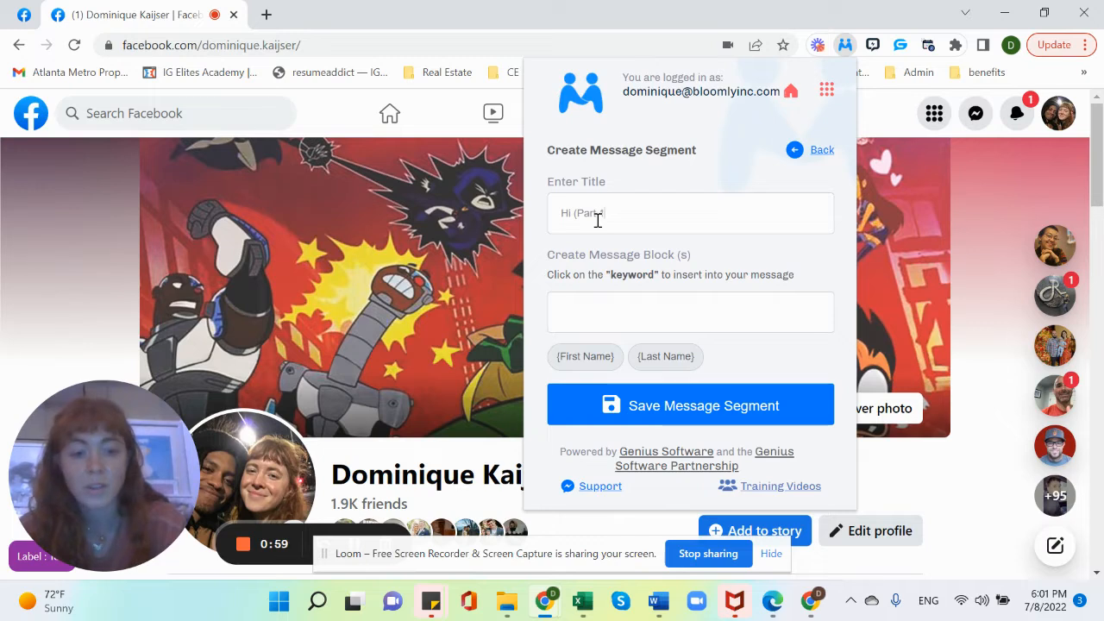
text( 10)
key(BackSpace)
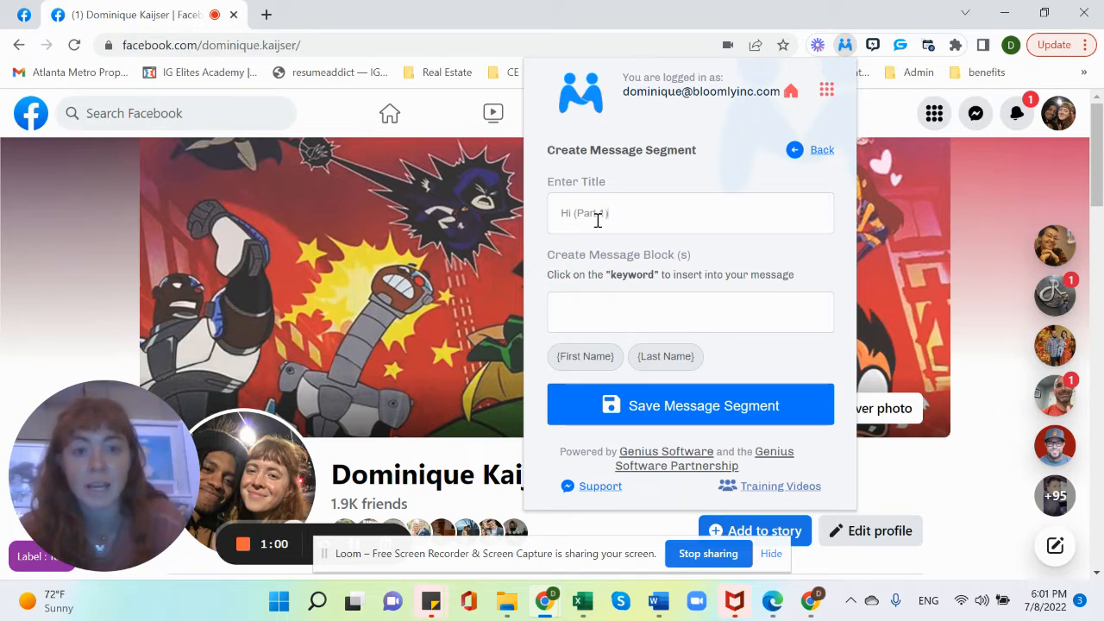
- Add the message block "Hi {First_Name}!" to the segment, using the first-name keyword
click(595, 316)
text(Hi)
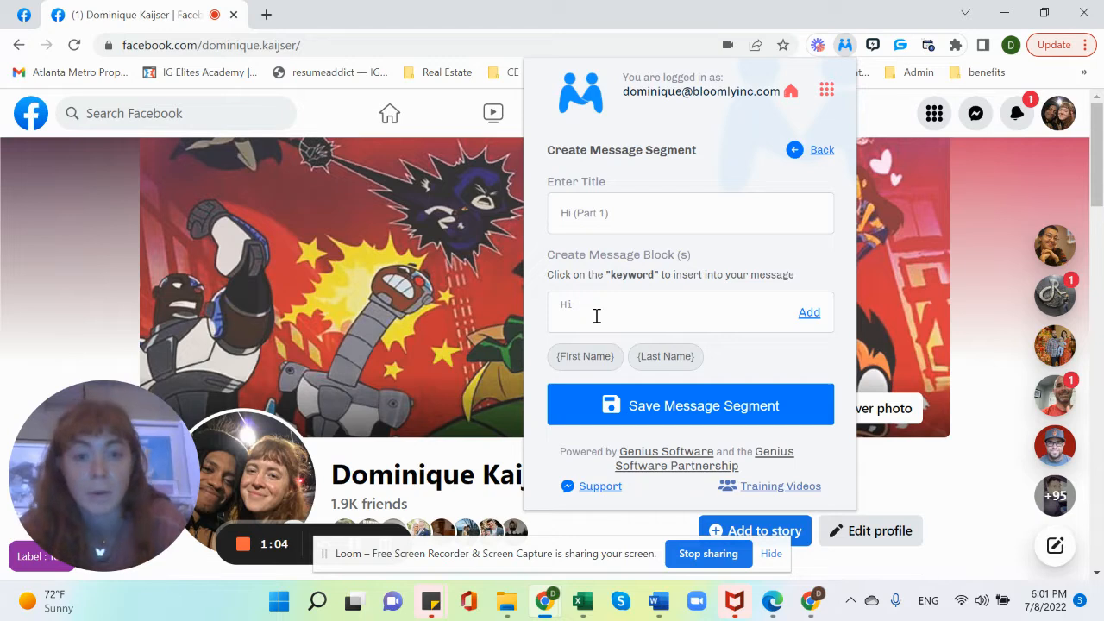
click(588, 361)
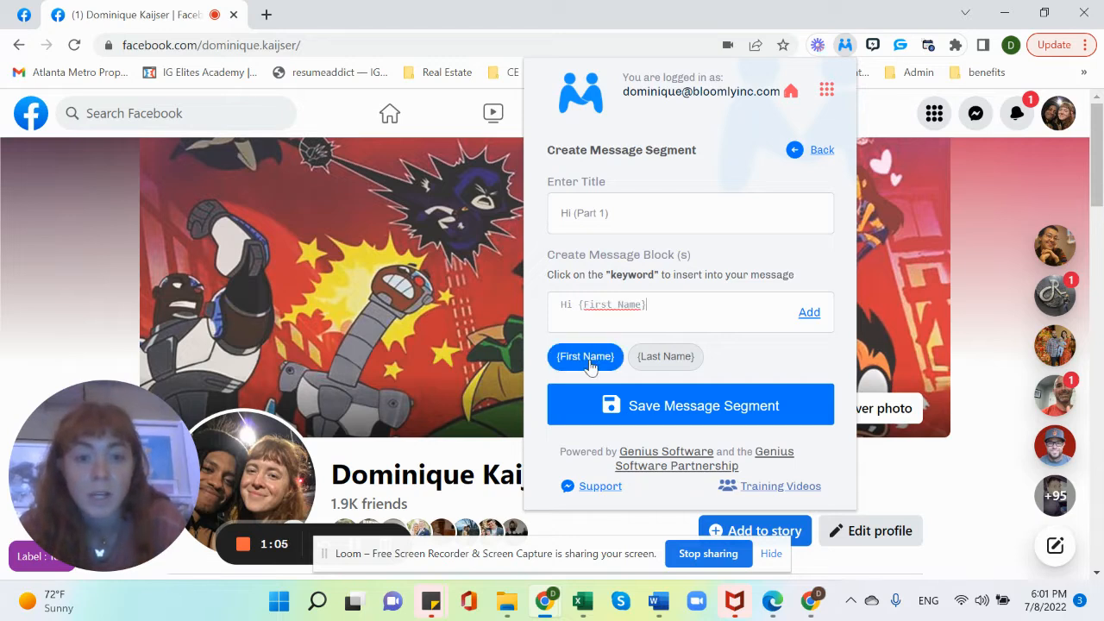
click(808, 313)
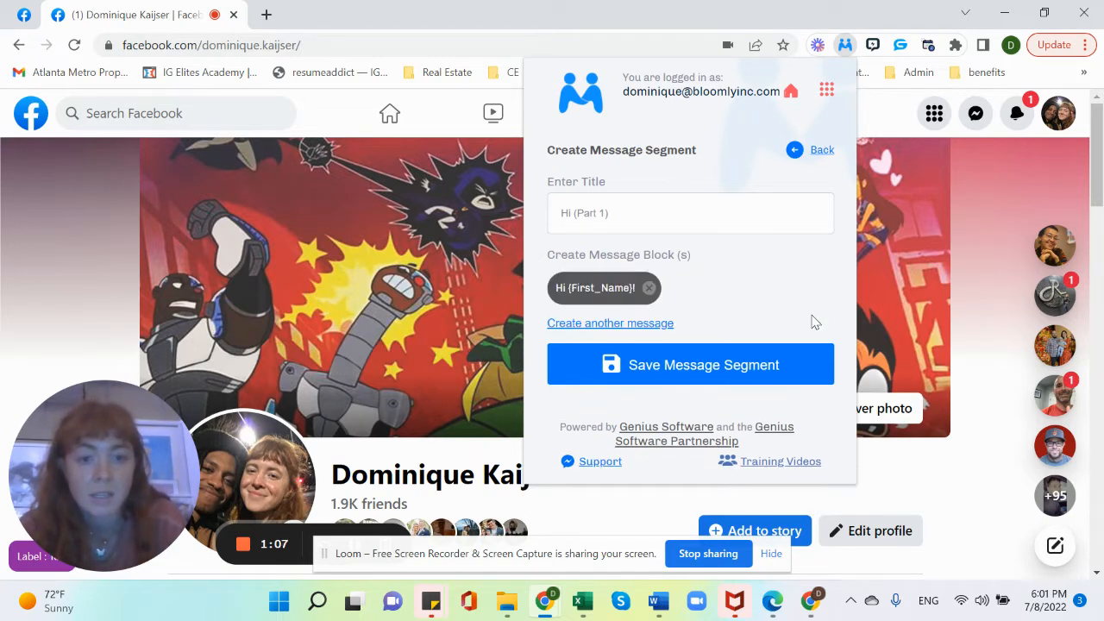
- Add a second message block reading "Hey {First_Name}!" to the segment
click(591, 324)
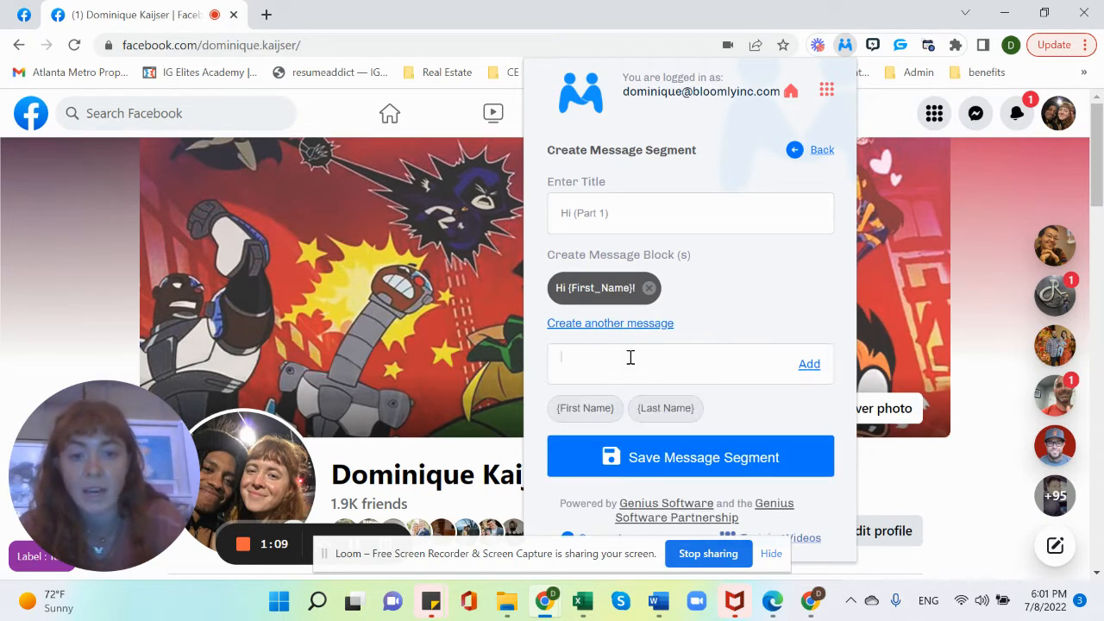
text(Hey)
click(587, 412)
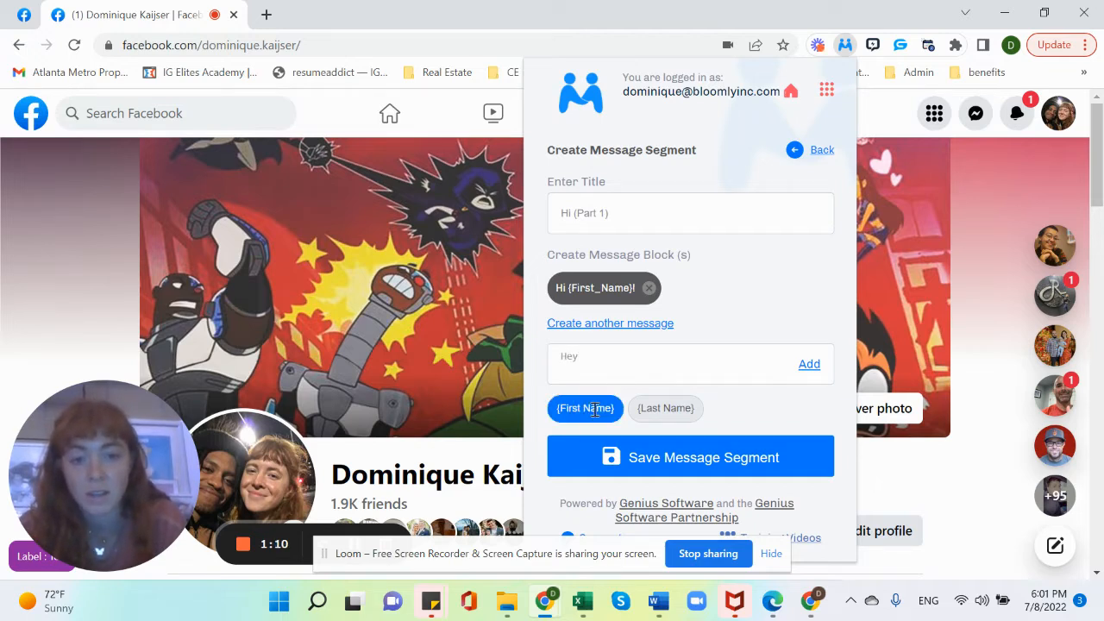
text(!)
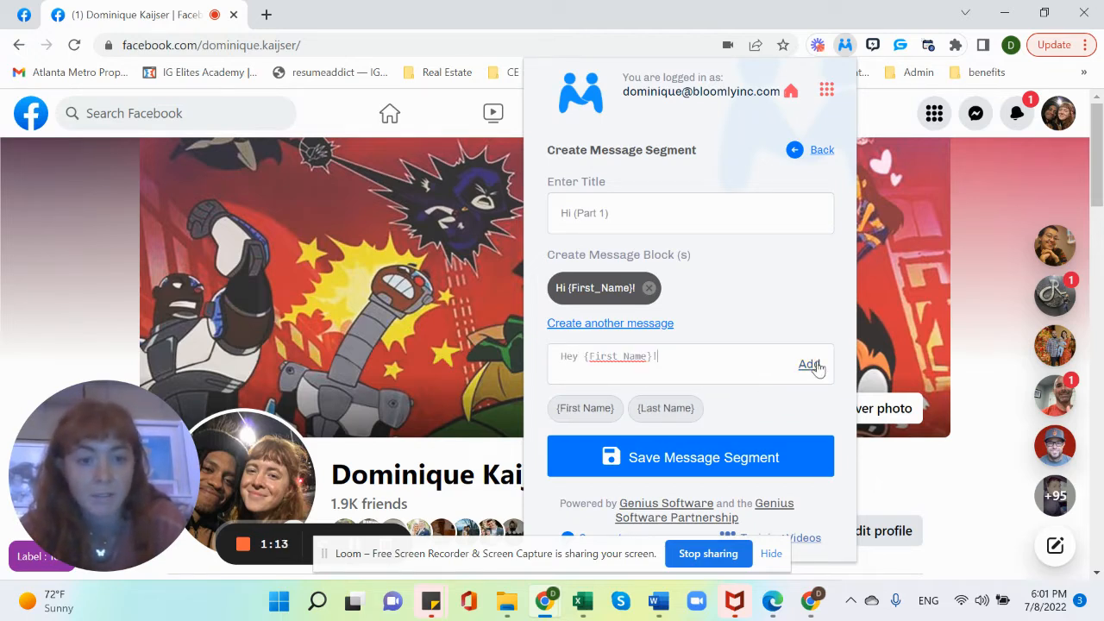
click(809, 364)
- Add a third message block reading "Hey {First_Name}," and save the message segment
click(585, 363)
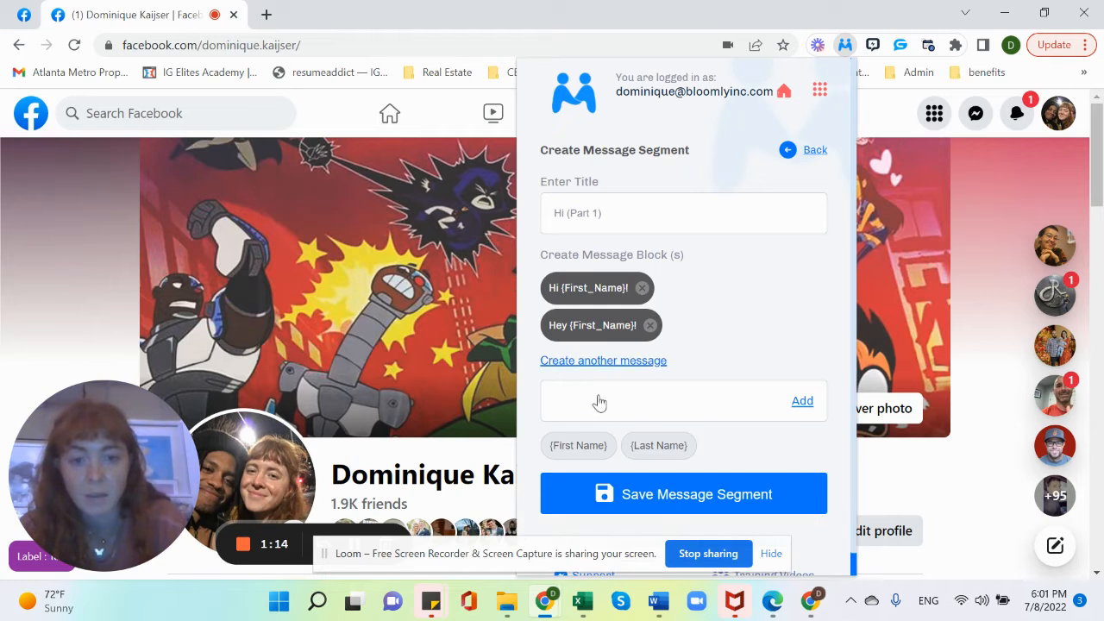
text(Hey)
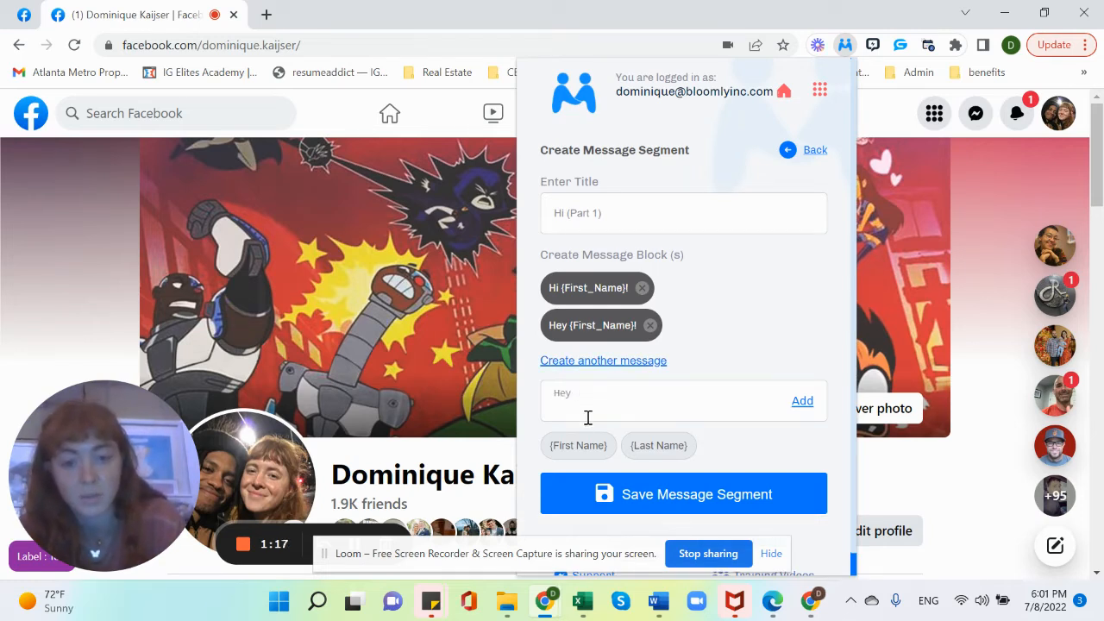
click(578, 445)
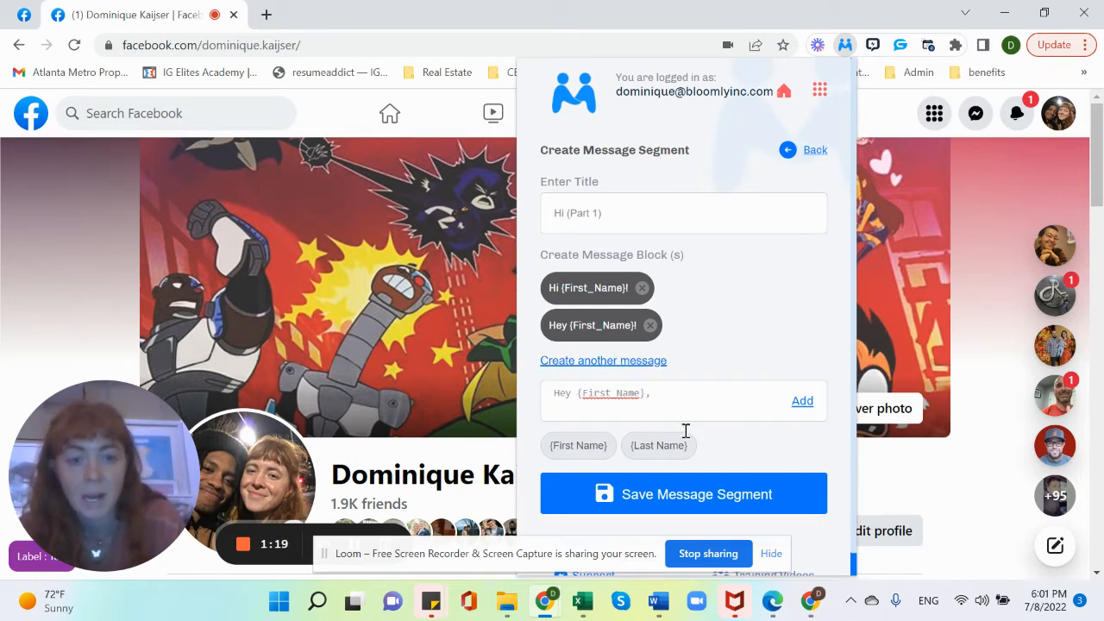
click(802, 401)
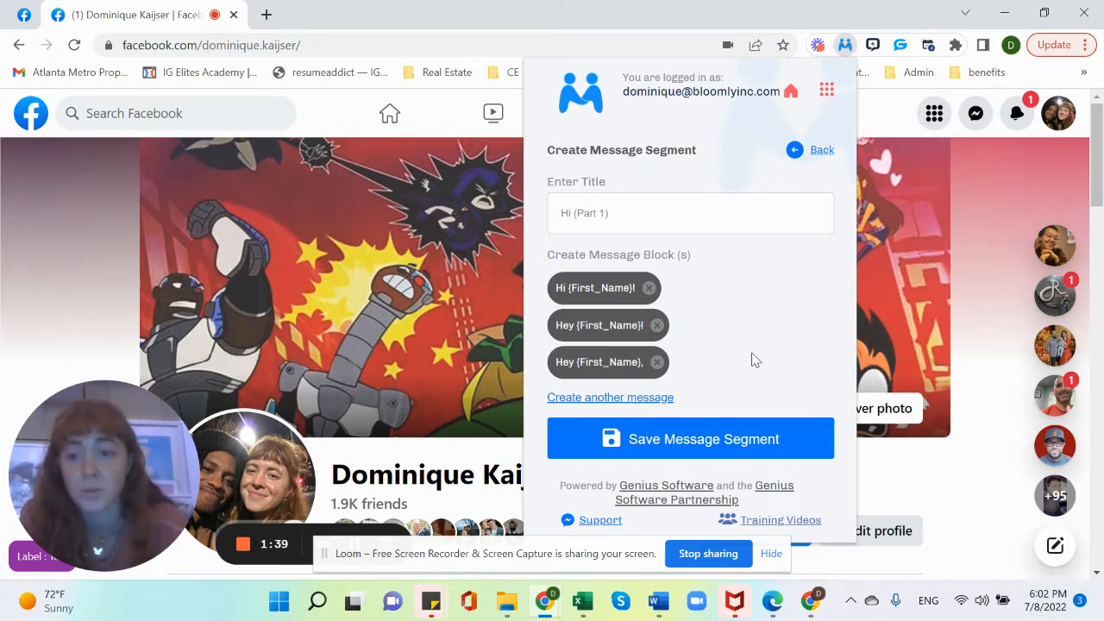
click(675, 441)
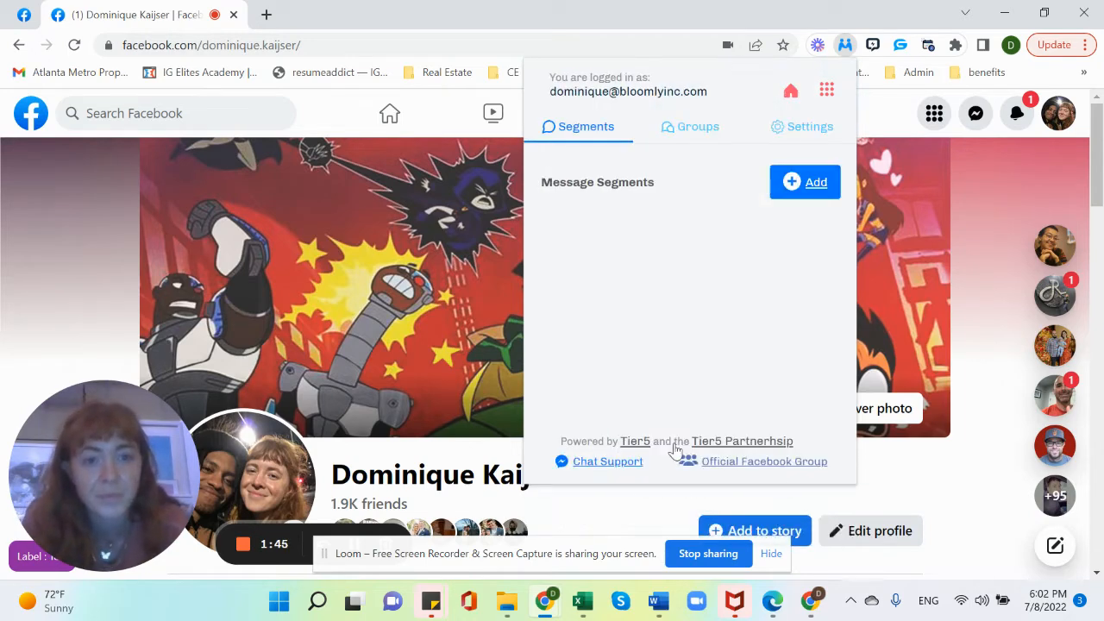
- Start a new segment titled "BA RE" with the block "I noticed we are in the same Bay Area RE group and wanted to newtork."
click(810, 202)
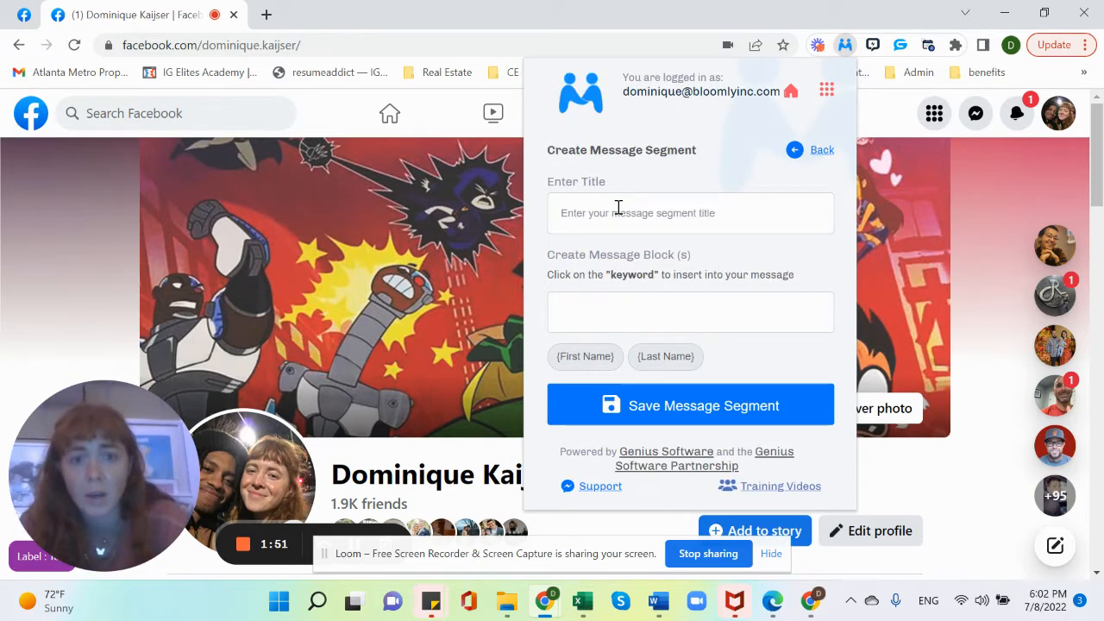
text(BA RE)
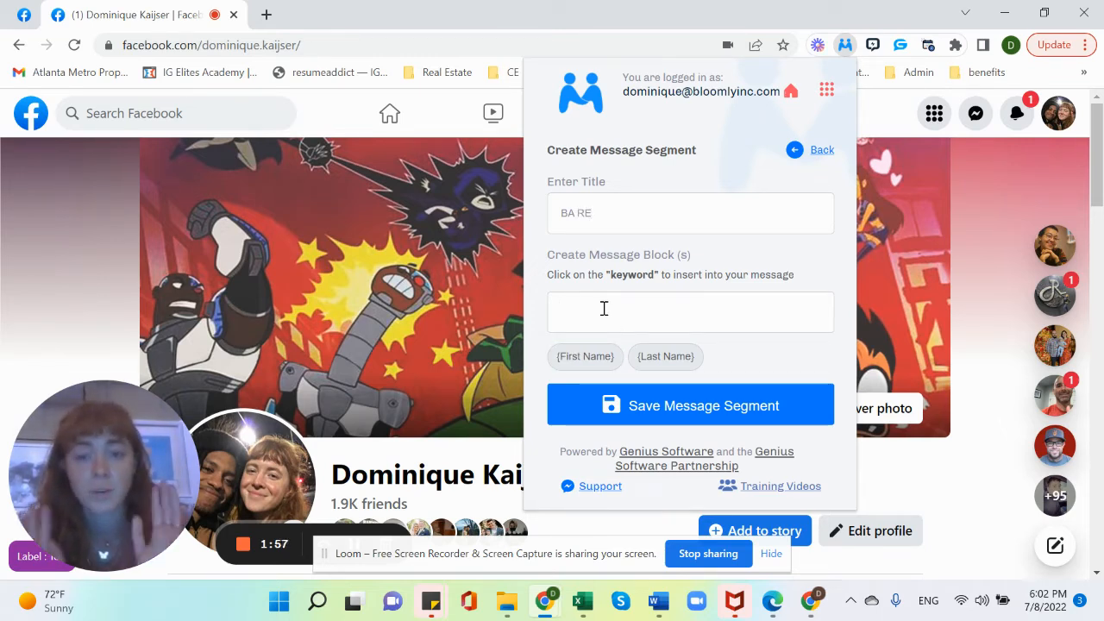
text(I not)
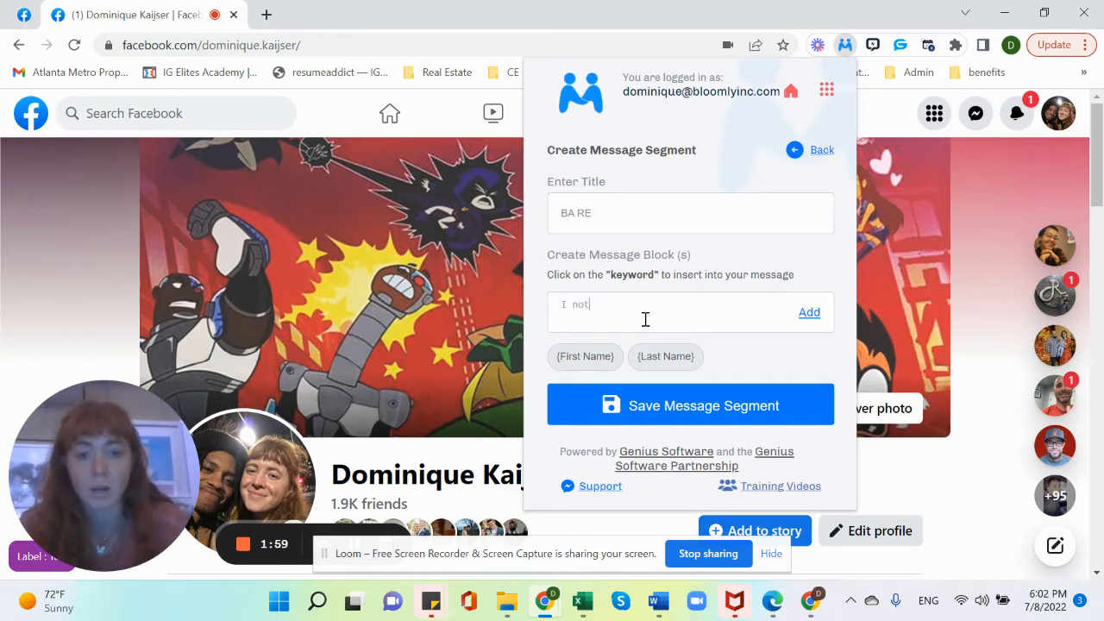
text(iced we )
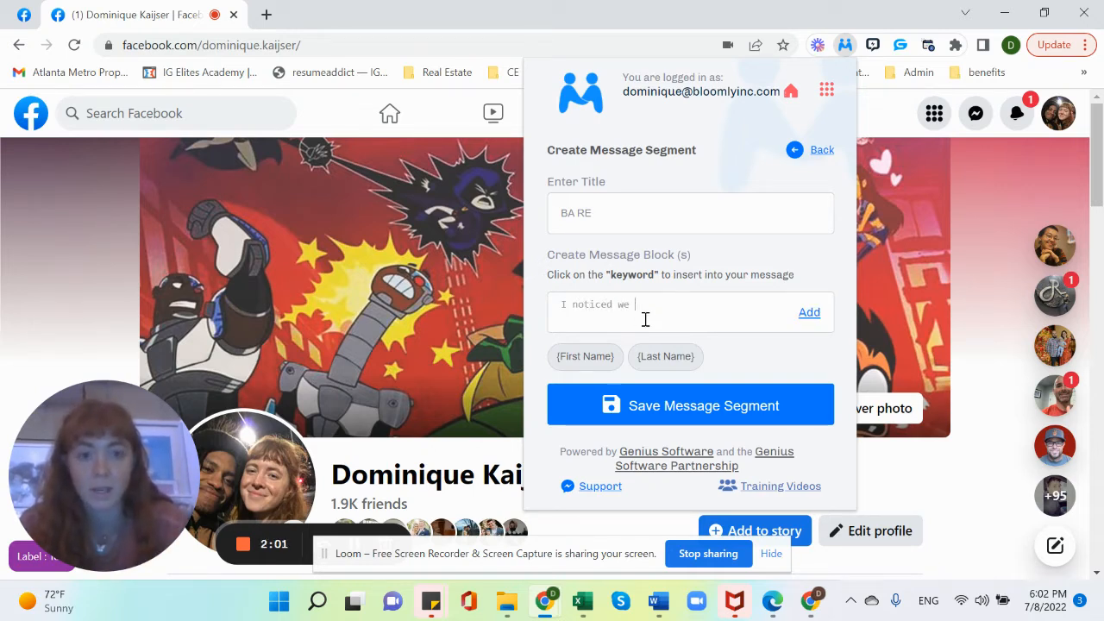
text(are in the same Bay Area)
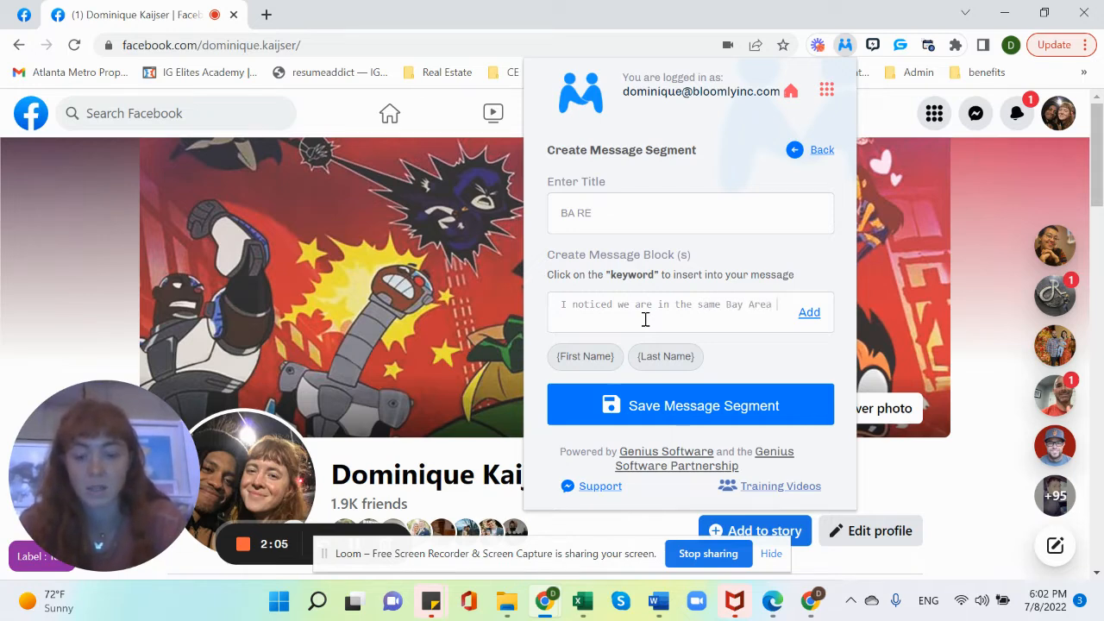
text( RE group and wanted to n)
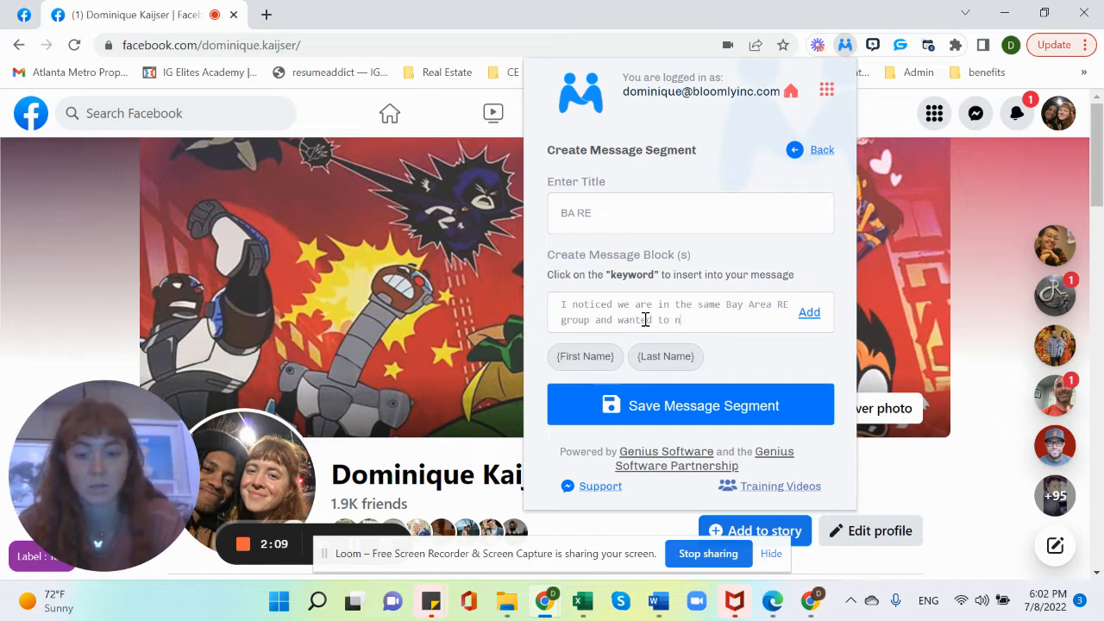
text(ewtor)
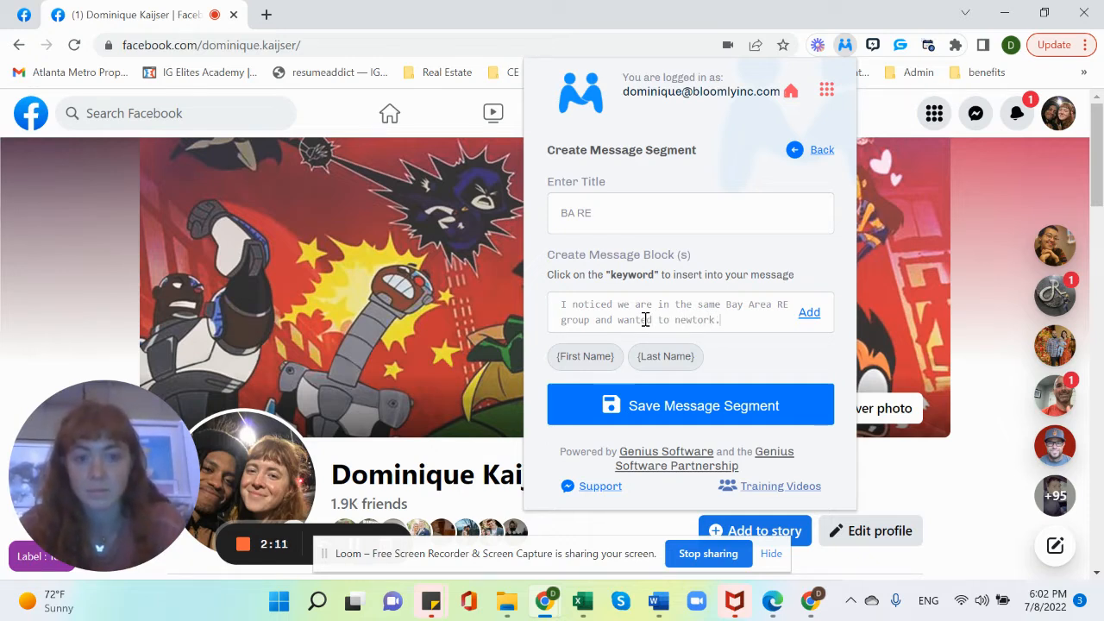
text(k.)
key(ctrl+a)
key(ctrl+c)
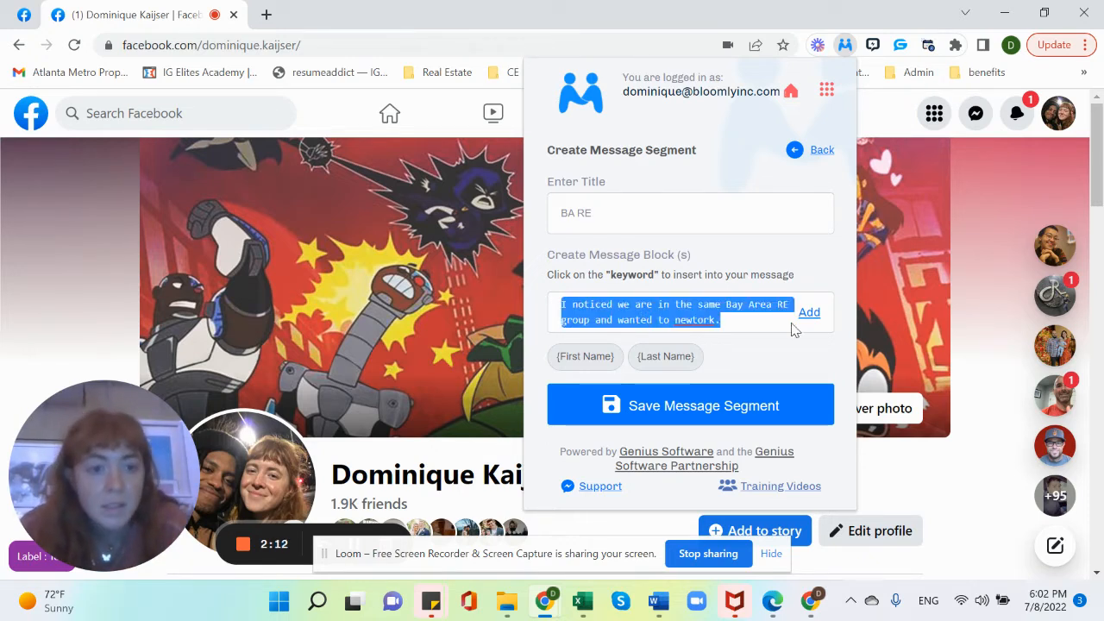
click(807, 314)
- Create another message from a copy of the first block's text, replacing "noticed" with "saw"
click(608, 324)
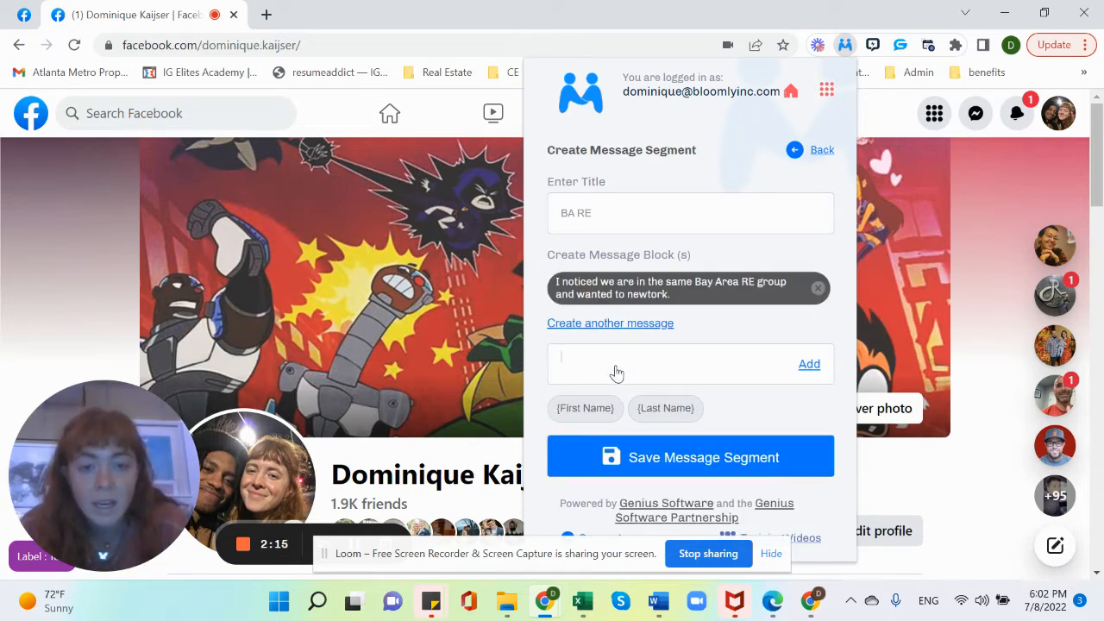
key(ctrl+v)
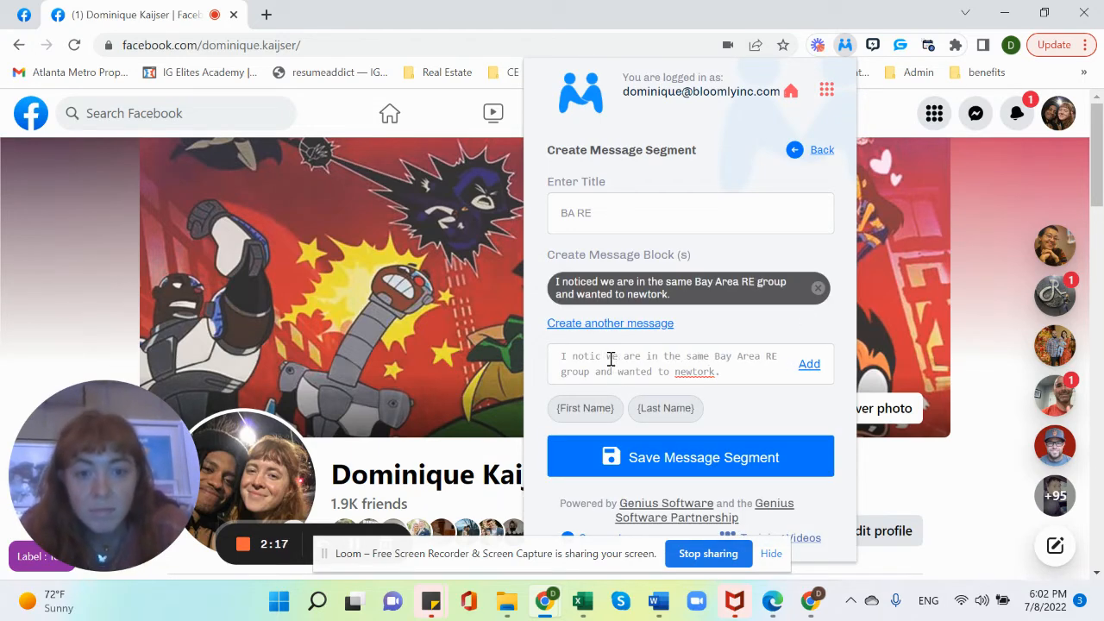
click(611, 359)
key(BackSpace)
key(BackSpace)
key(BackSpace)
key(BackSpace)
key(BackSpace)
key(BackSpace)
text(saw)
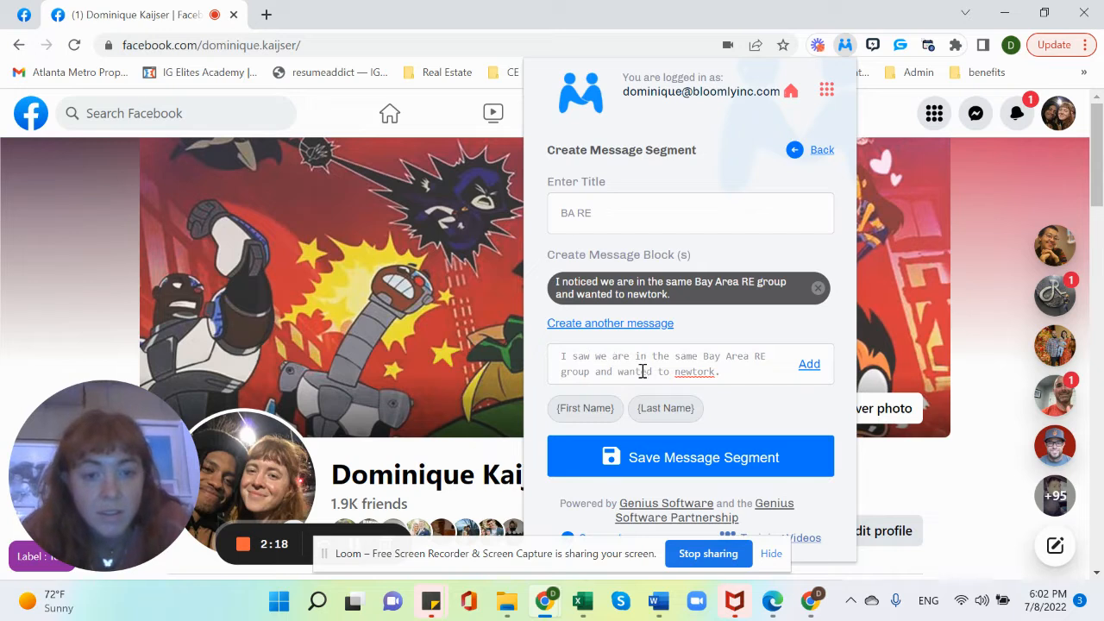
- Replace "newtork" with "connect" in the copied message and add it as a block
click(678, 372)
key(Delete)
key(Delete)
key(Delete)
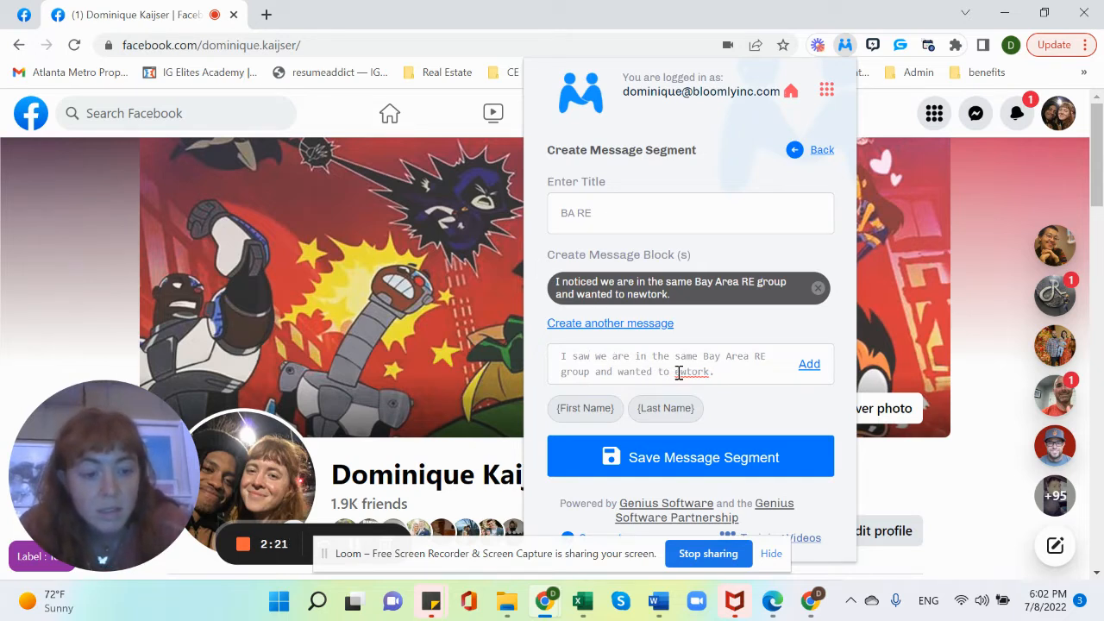
key(BackSpace)
text(connect)
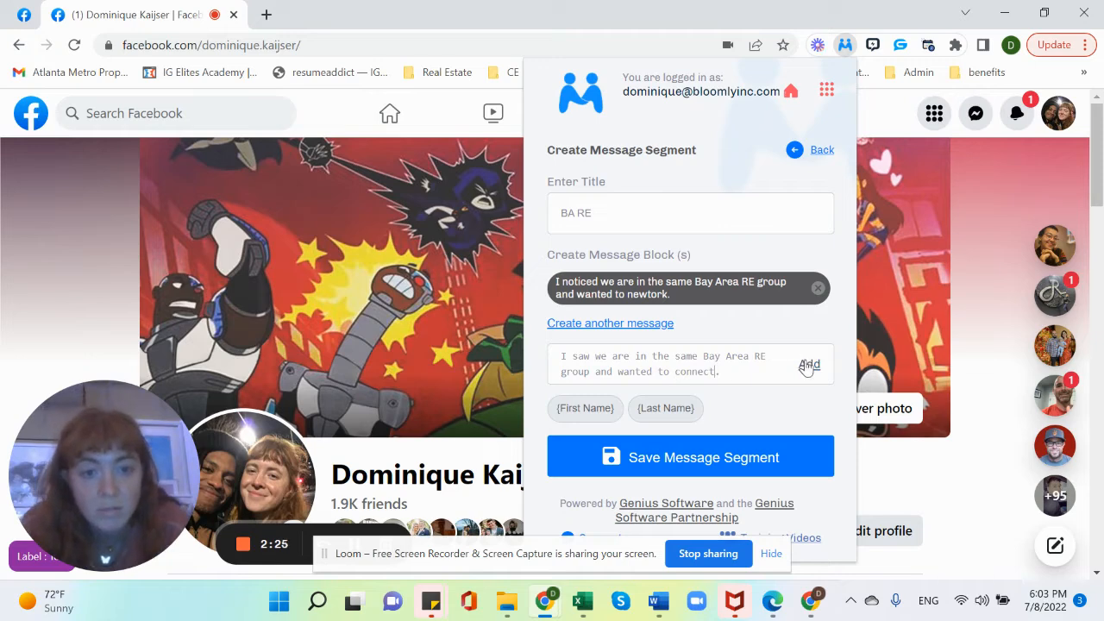
click(809, 366)
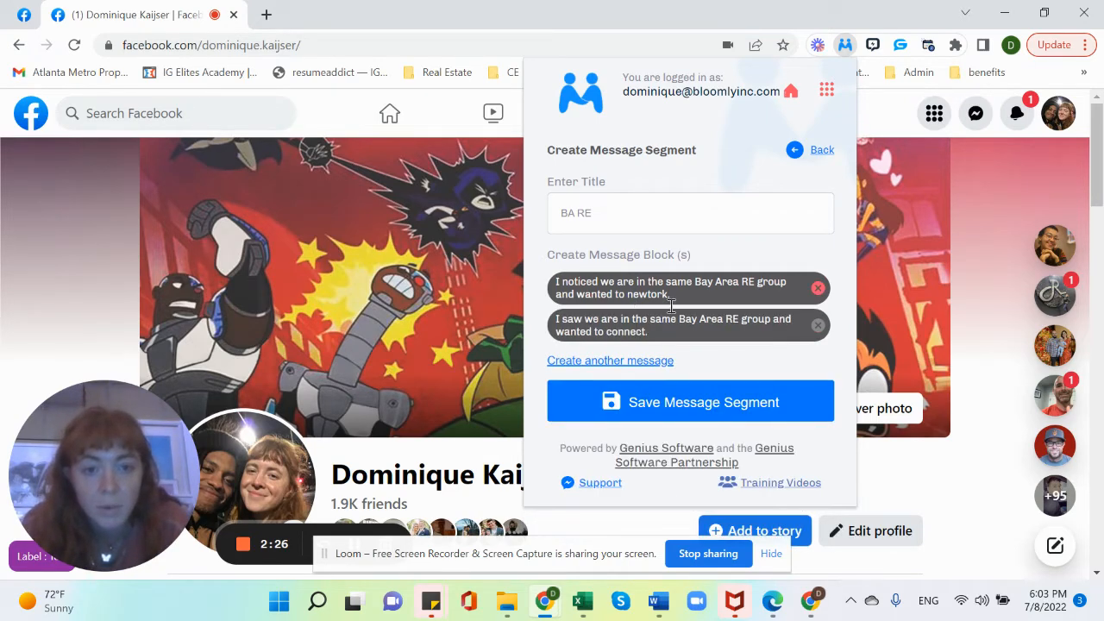
- Create another message from the copied Bay Area RE group text and correct "newtork" to "network"
click(601, 362)
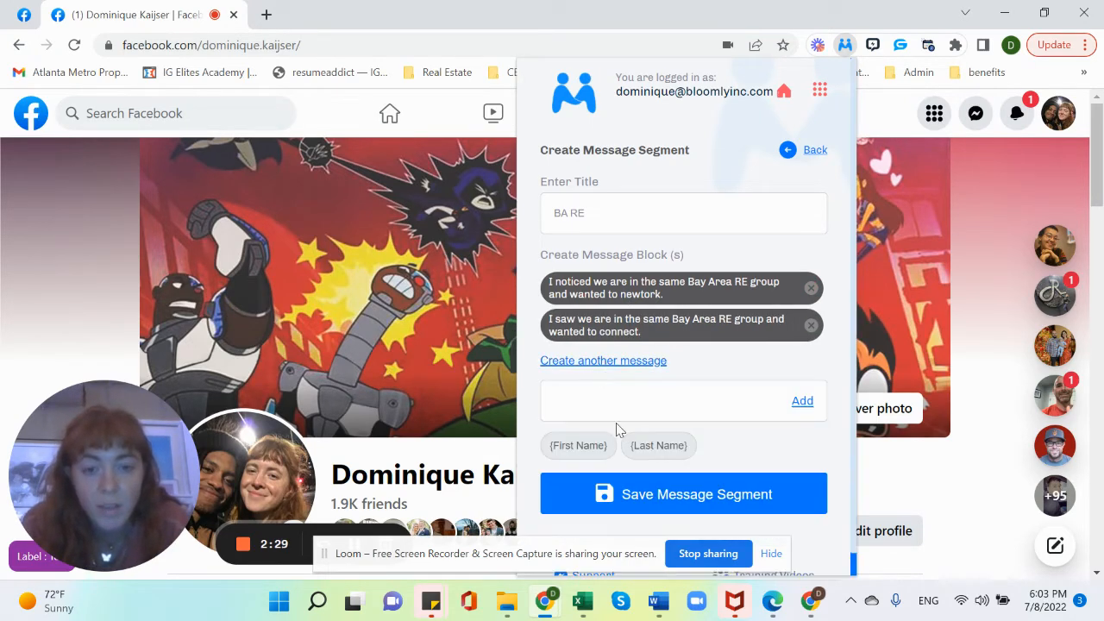
click(603, 412)
key(ctrl+v)
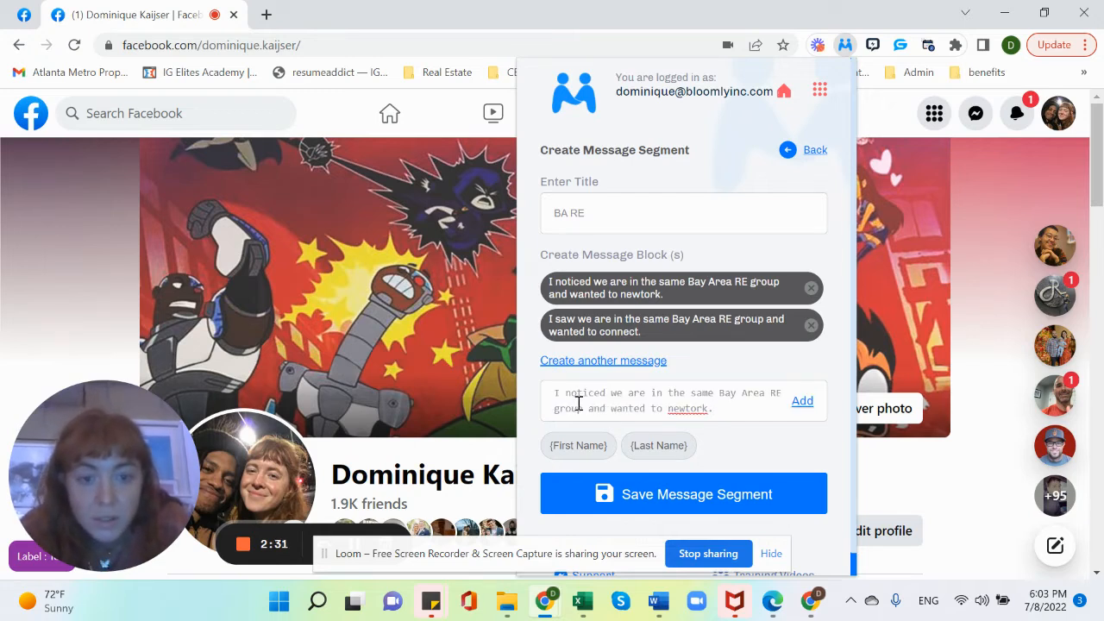
click(672, 410)
key(Delete)
key(Delete)
key(Delete)
key(Delete)
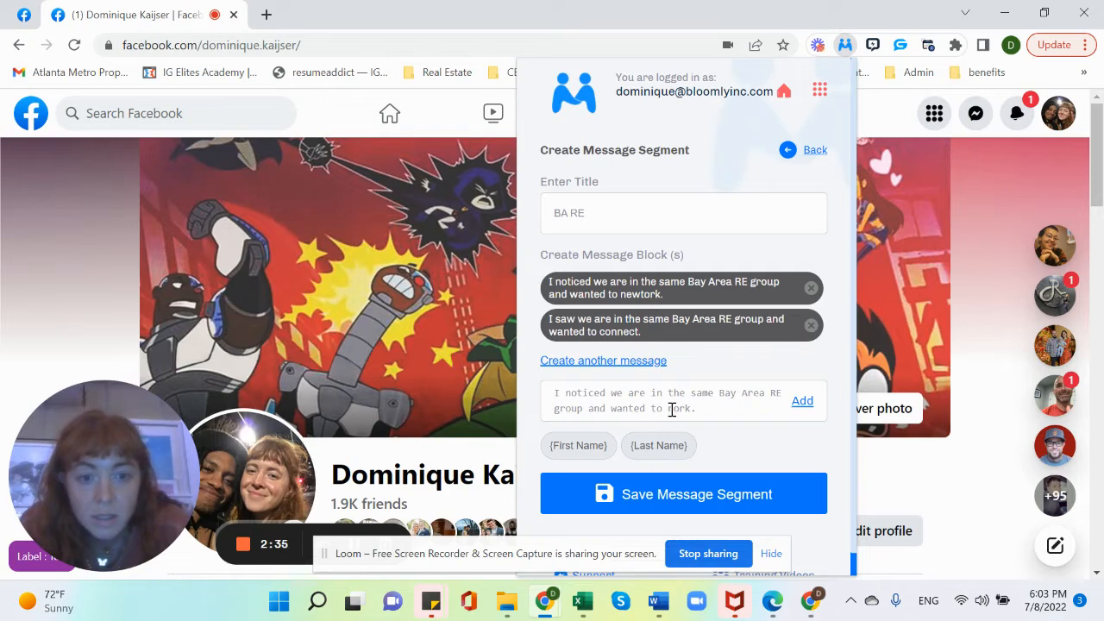
text(netw)
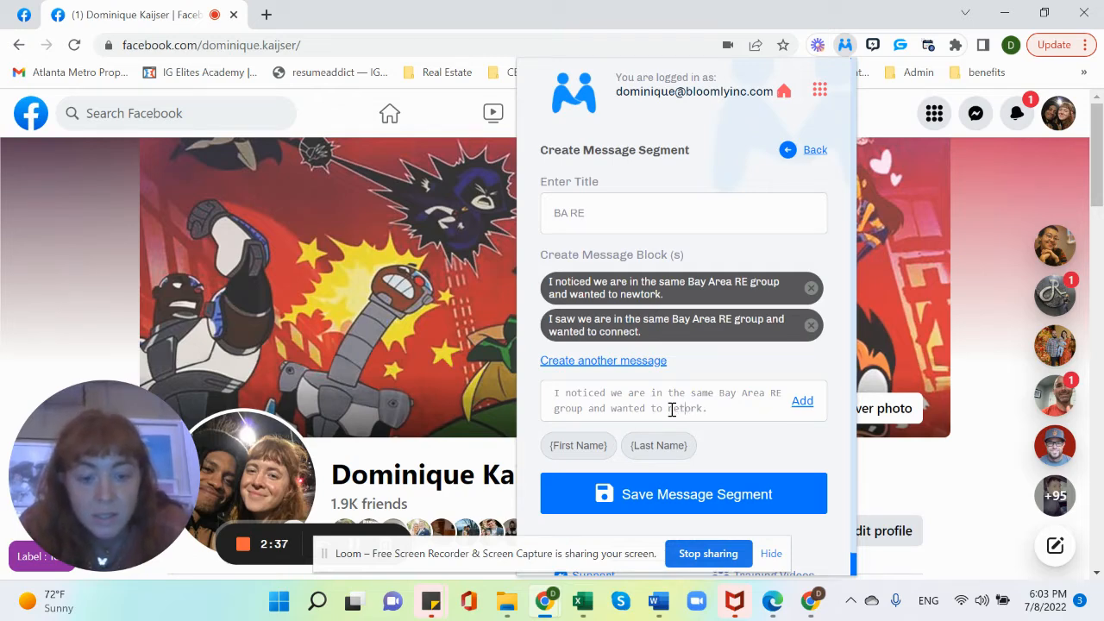
- Change "wanted to" to "would love to" in the copied message, add it as the third block and save the segment
click(618, 413)
text(ould love to)
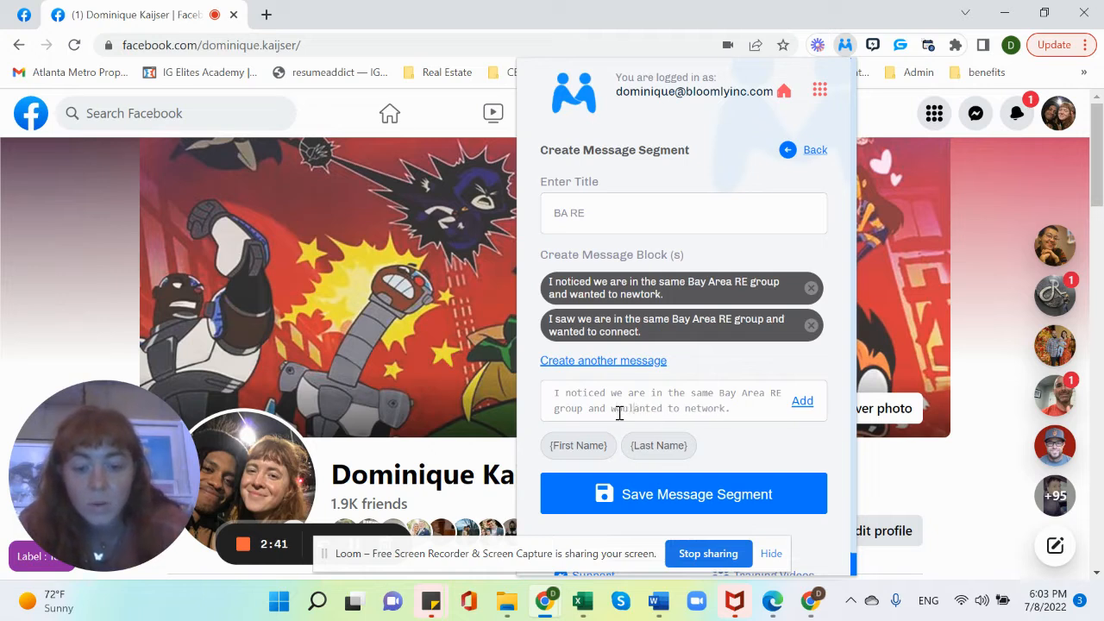
key(Delete)
key(Delete)
key(Delete)
key(Delete)
key(Delete)
key(Delete)
key(Delete)
key(Delete)
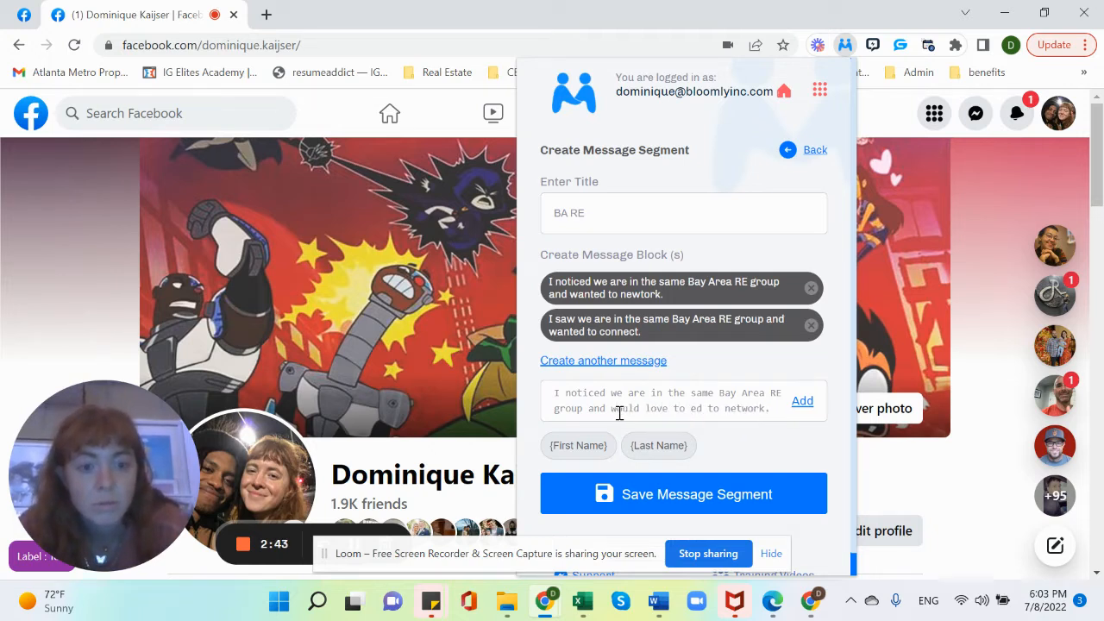
key(Delete)
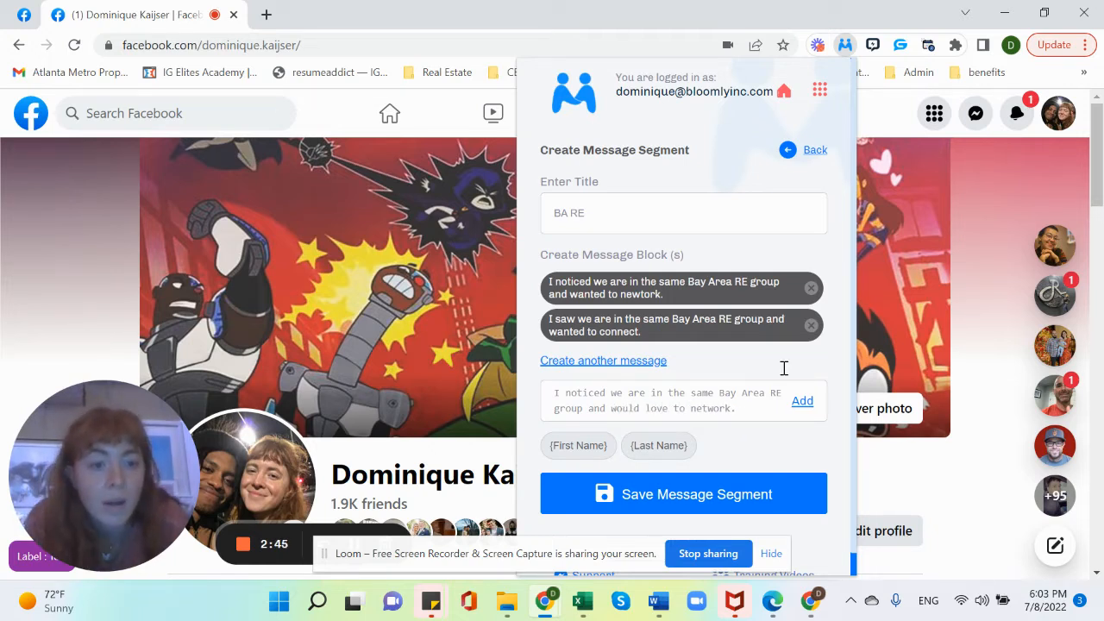
click(799, 400)
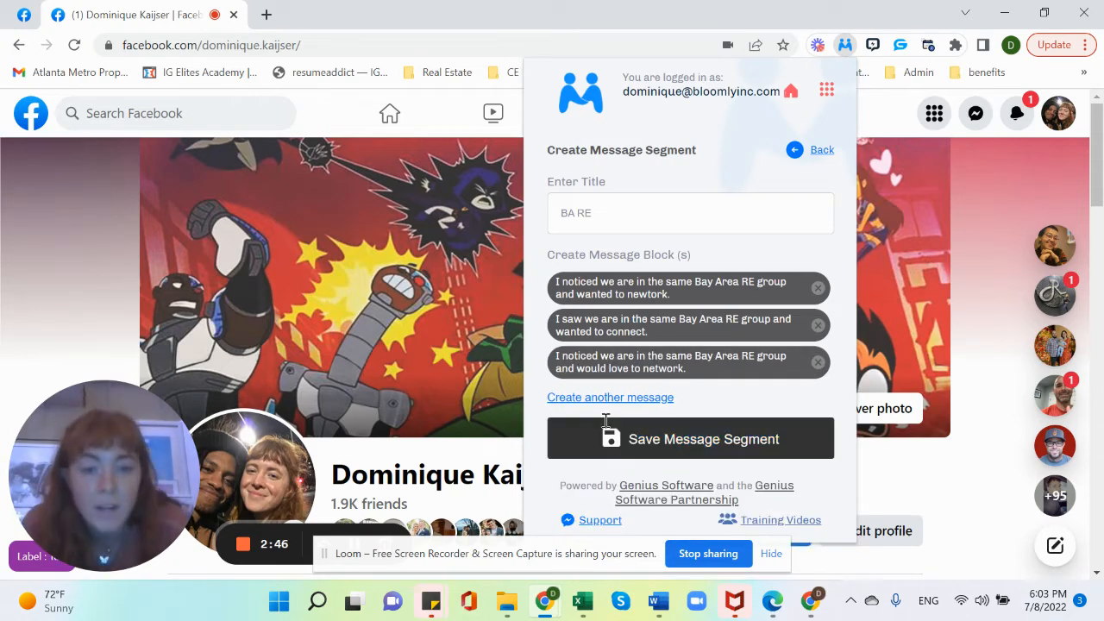
click(716, 445)
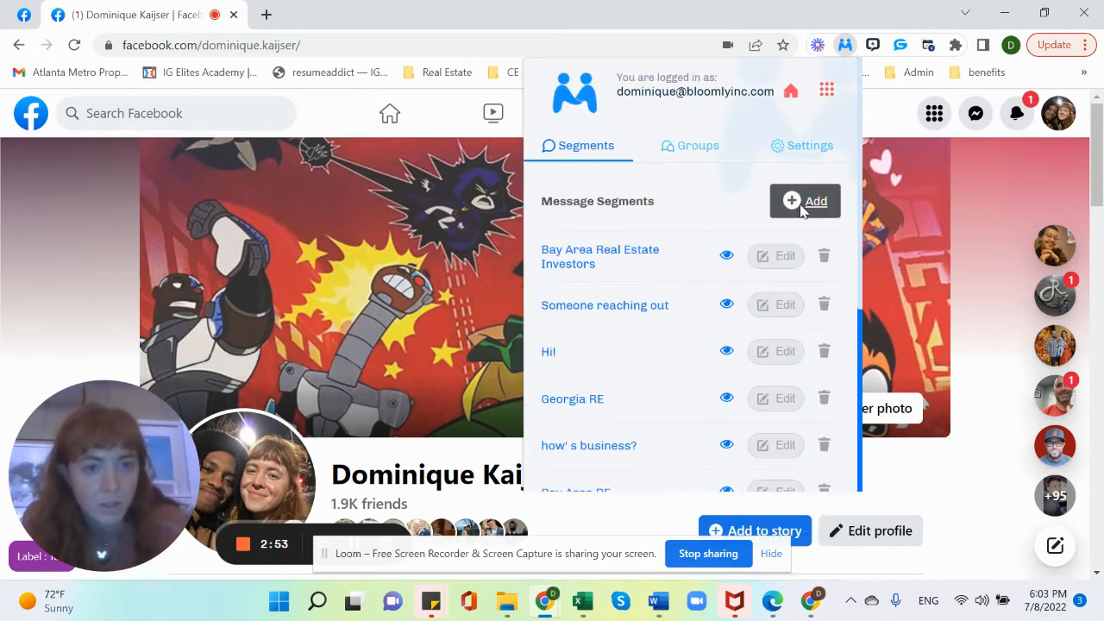
- Start a new message segment titled "How's business? (part 3)"
click(802, 204)
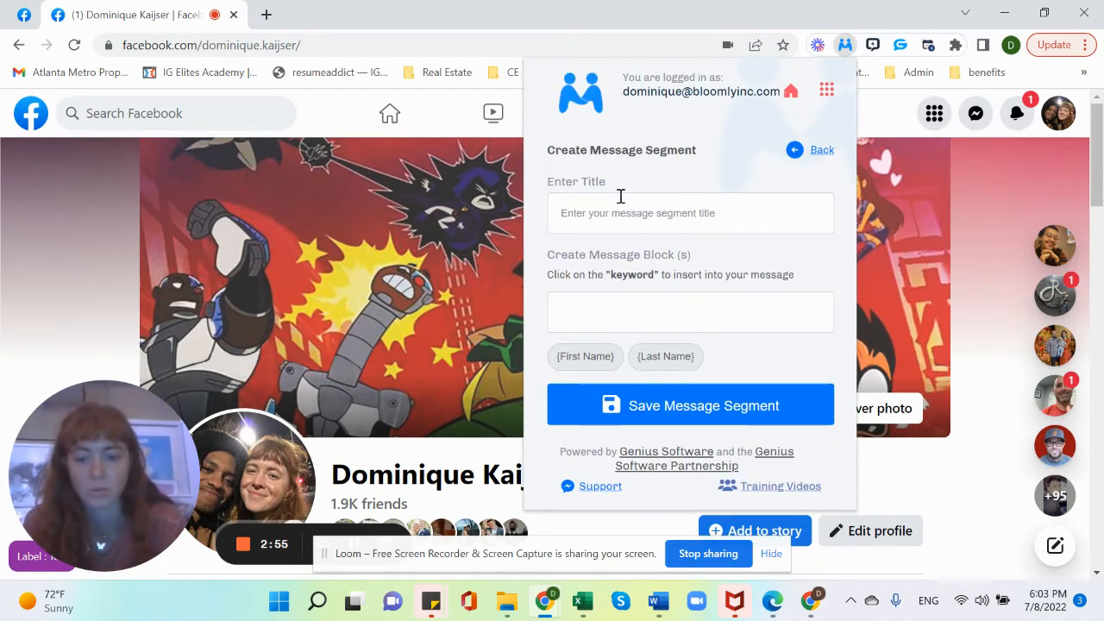
text(How's b)
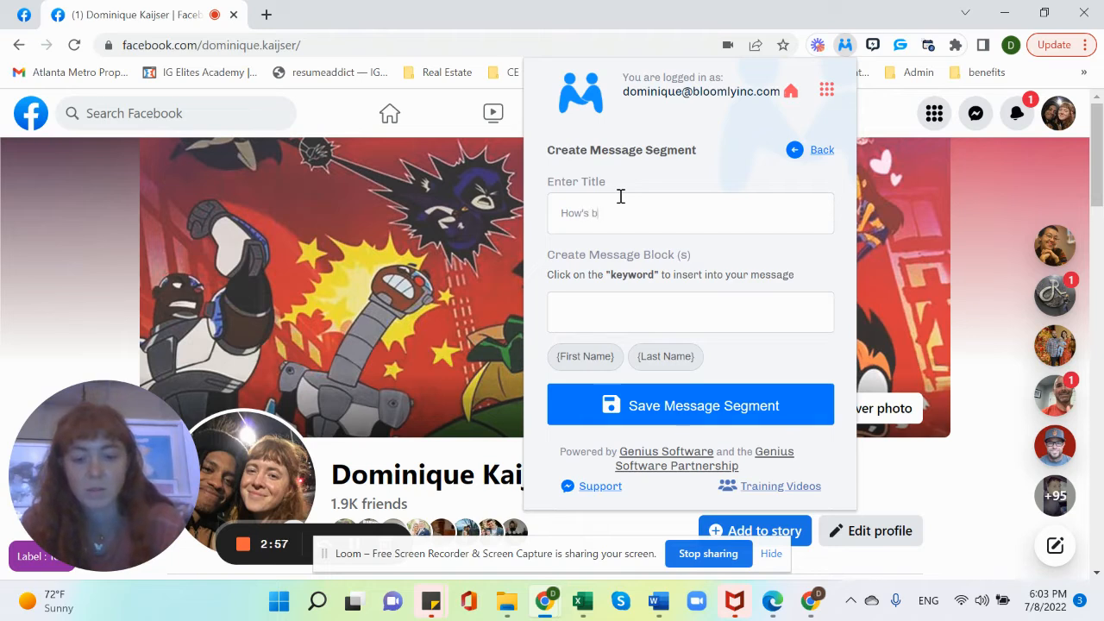
text(usiness? (a)
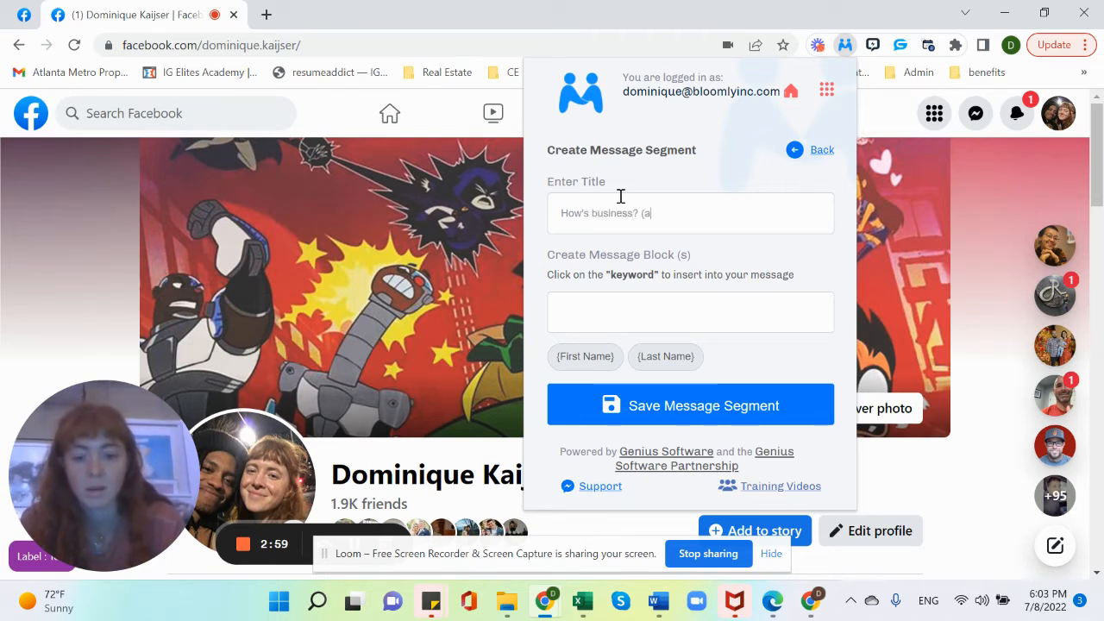
key(BackSpace)
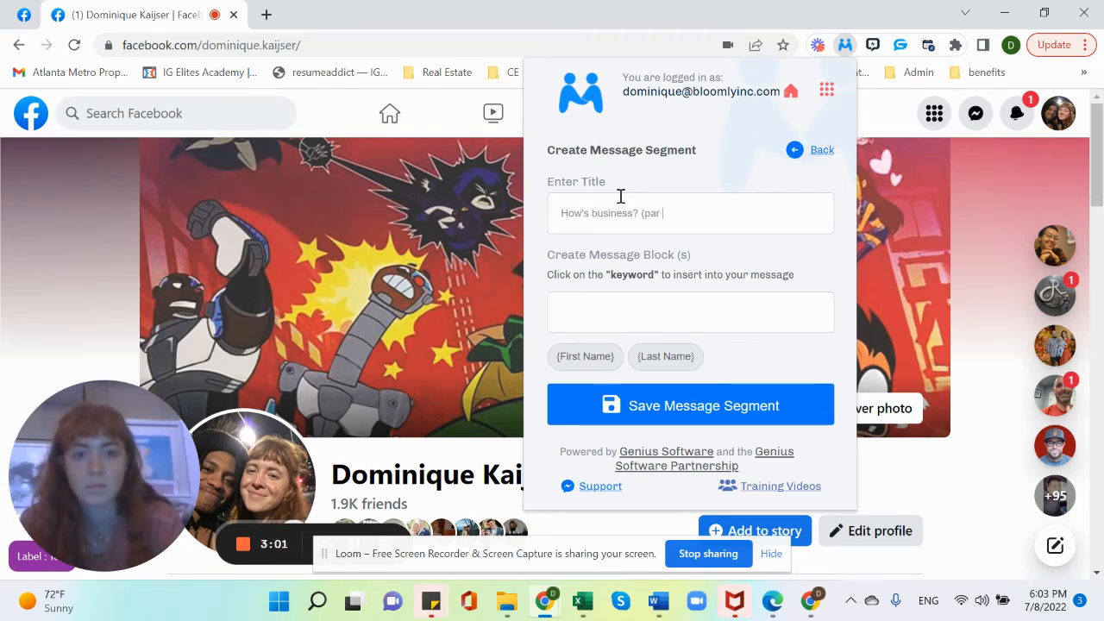
text(part 3))
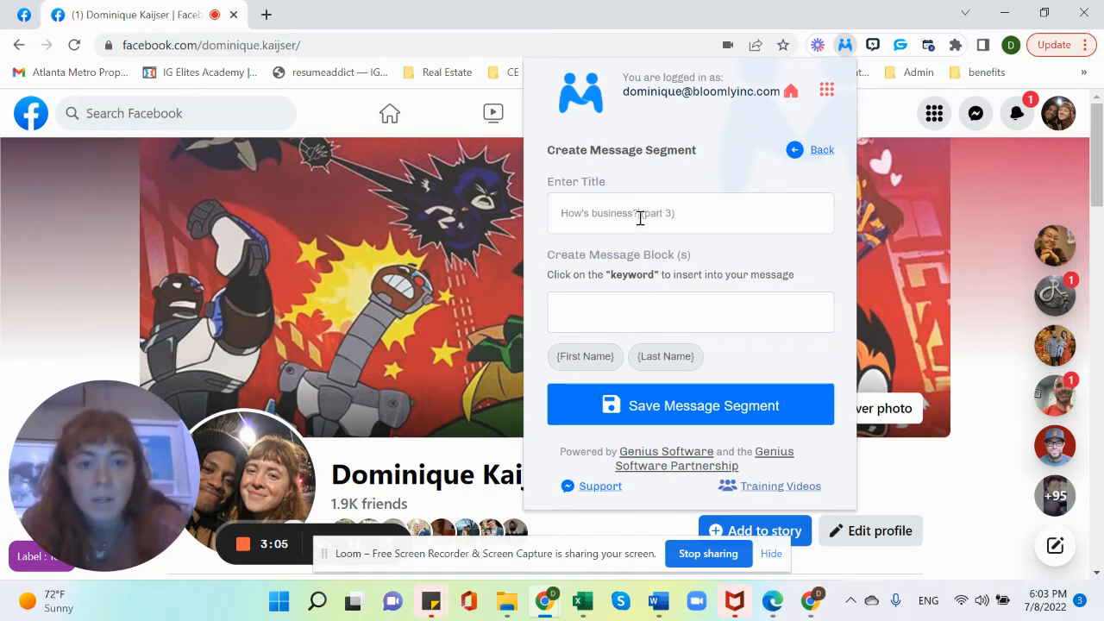
- Copy "How's business?" from the segment title and add it as the first message block
drag(639, 216, 552, 218)
key(ctrl+c)
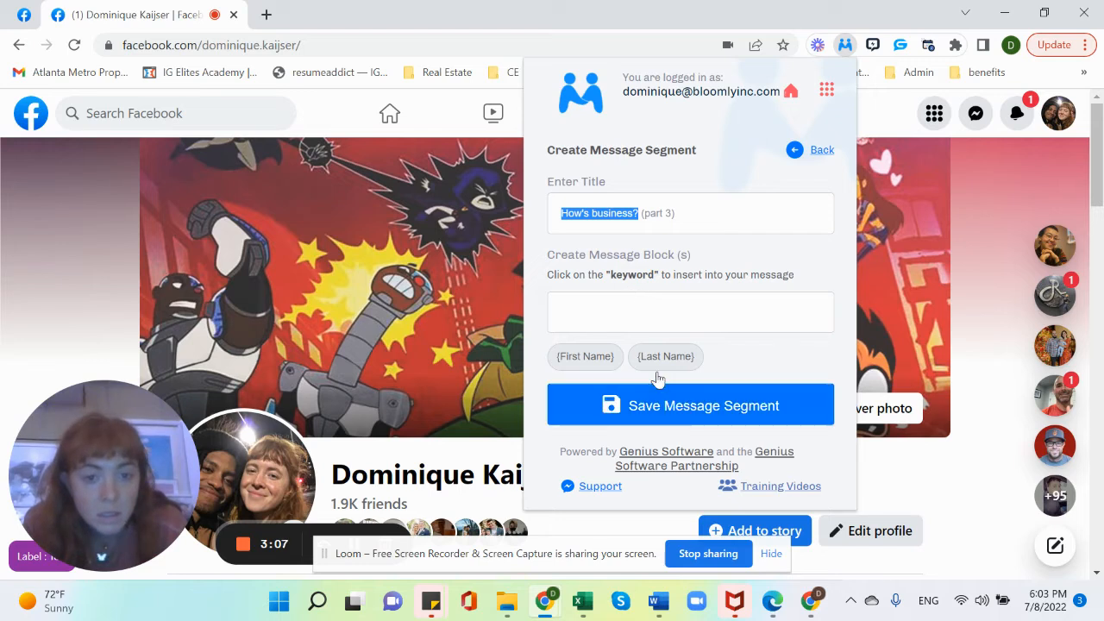
click(621, 315)
key(ctrl+v)
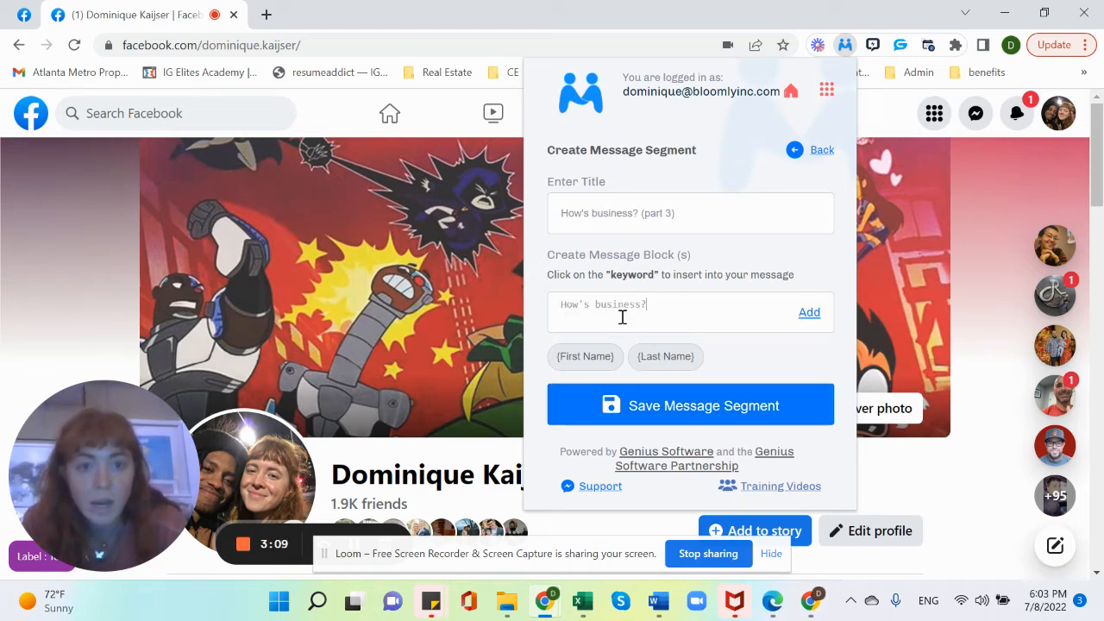
click(813, 318)
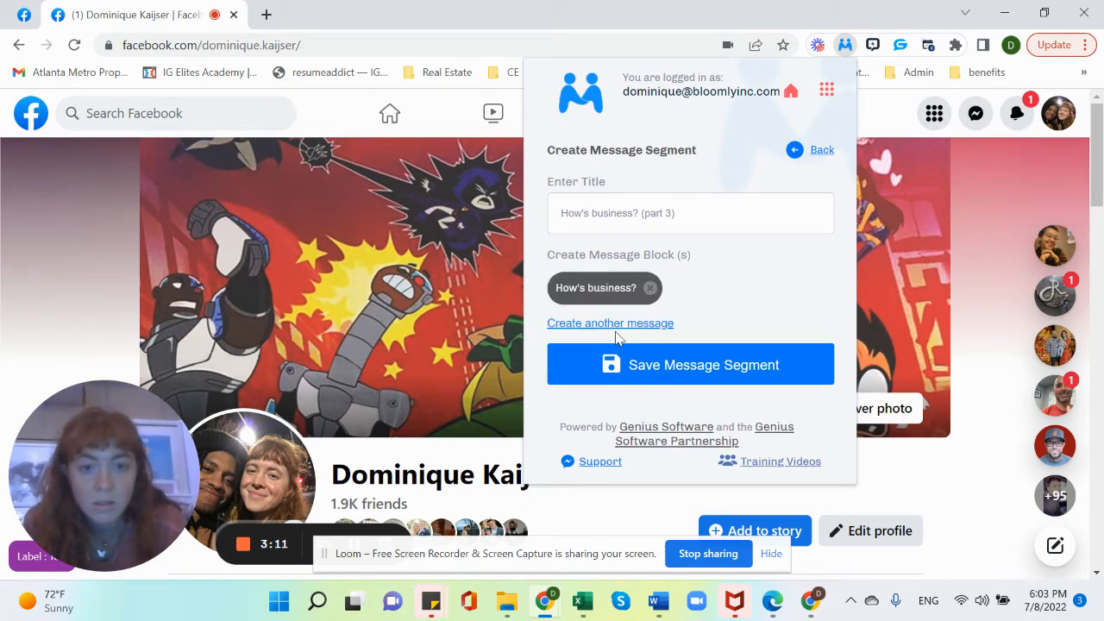
- Add a second message block from the copied text, extended to read "How's business going?"
click(638, 324)
click(673, 363)
key(ctrl+v)
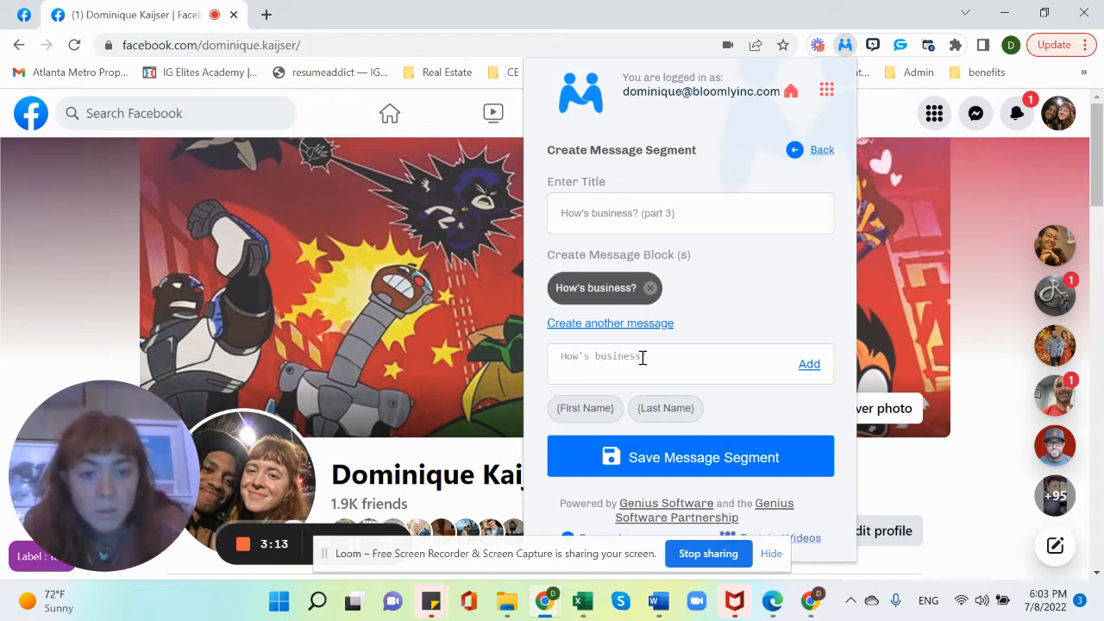
click(642, 357)
text(going)
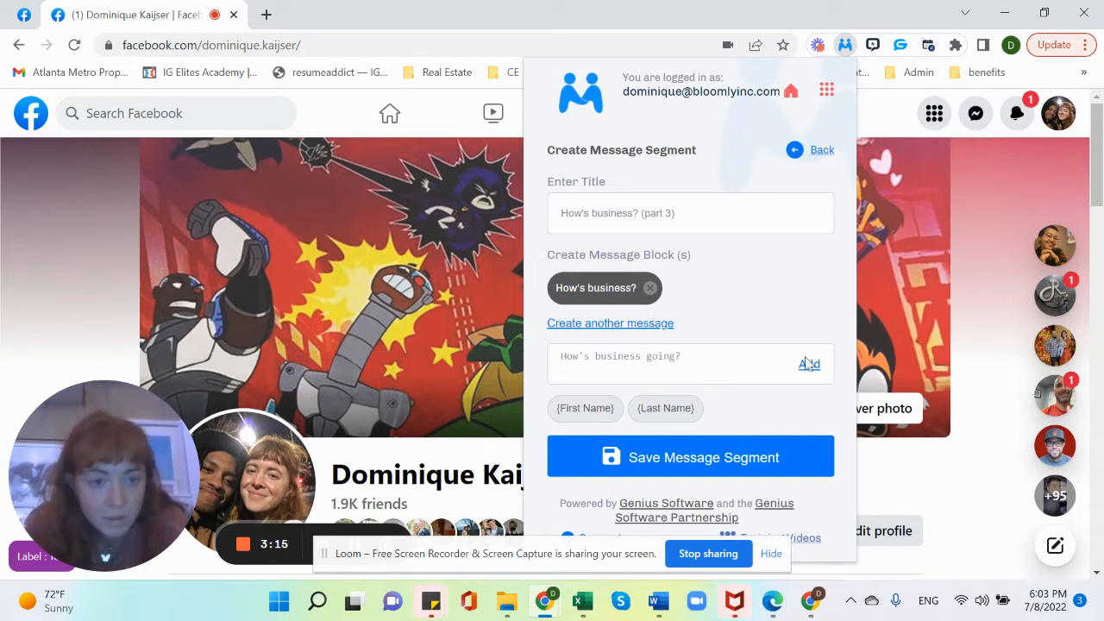
click(810, 364)
- Add a third message block reading "How is business?" and save the message segment
click(623, 364)
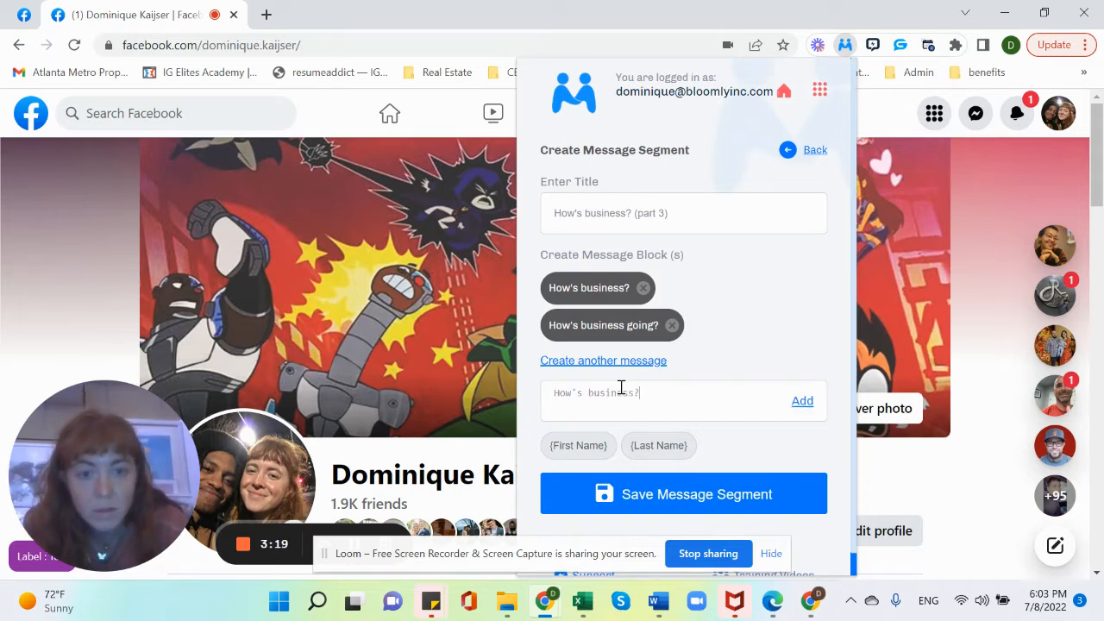
click(583, 394)
text(is)
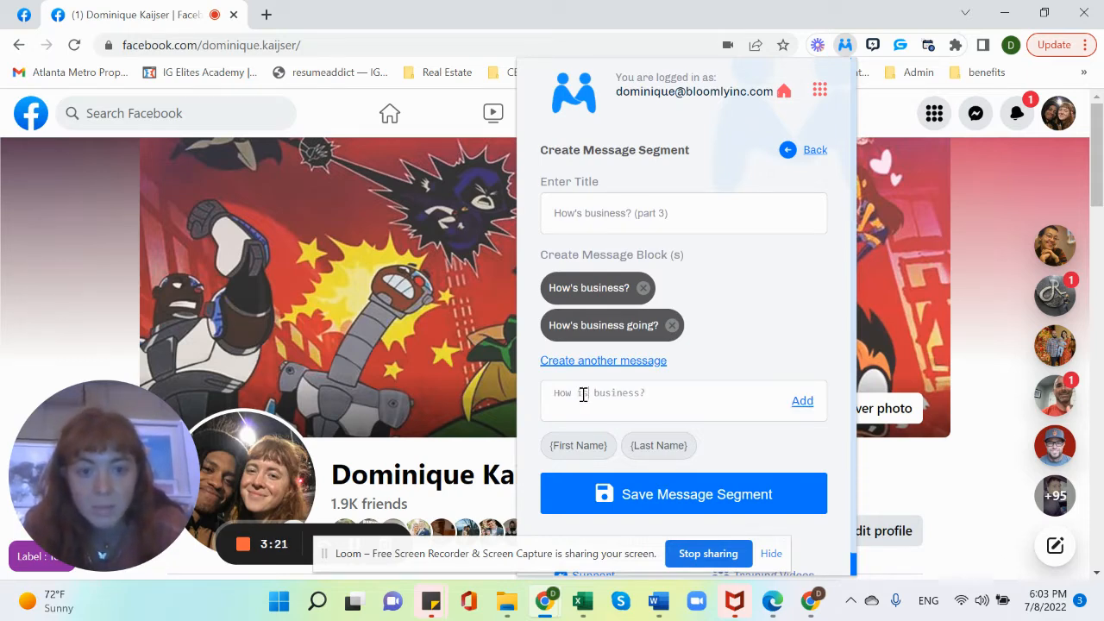
click(801, 401)
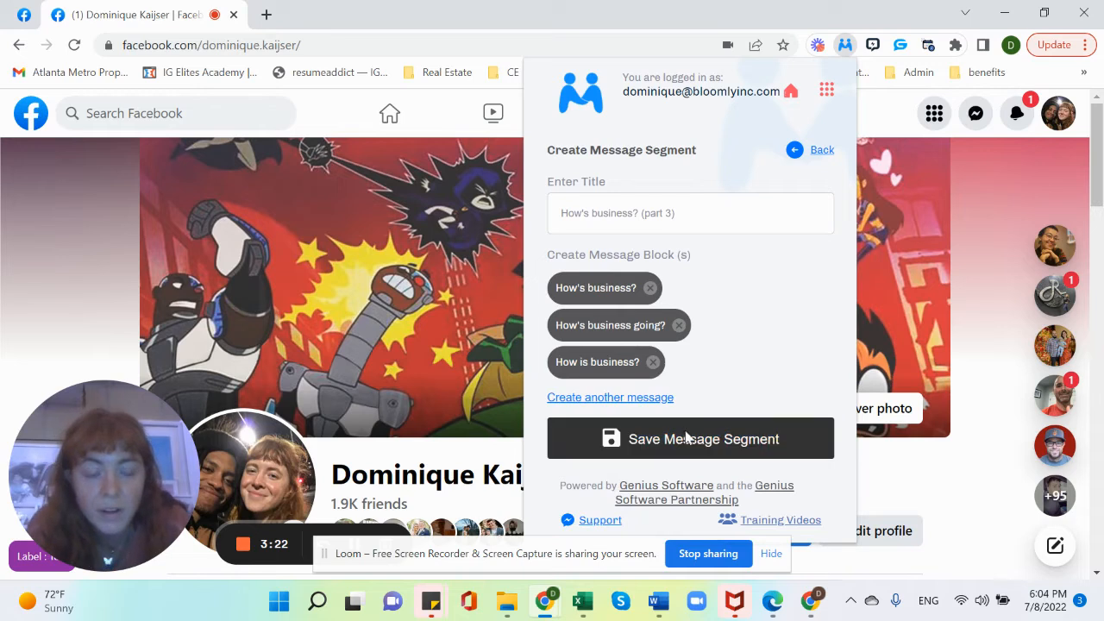
click(731, 447)
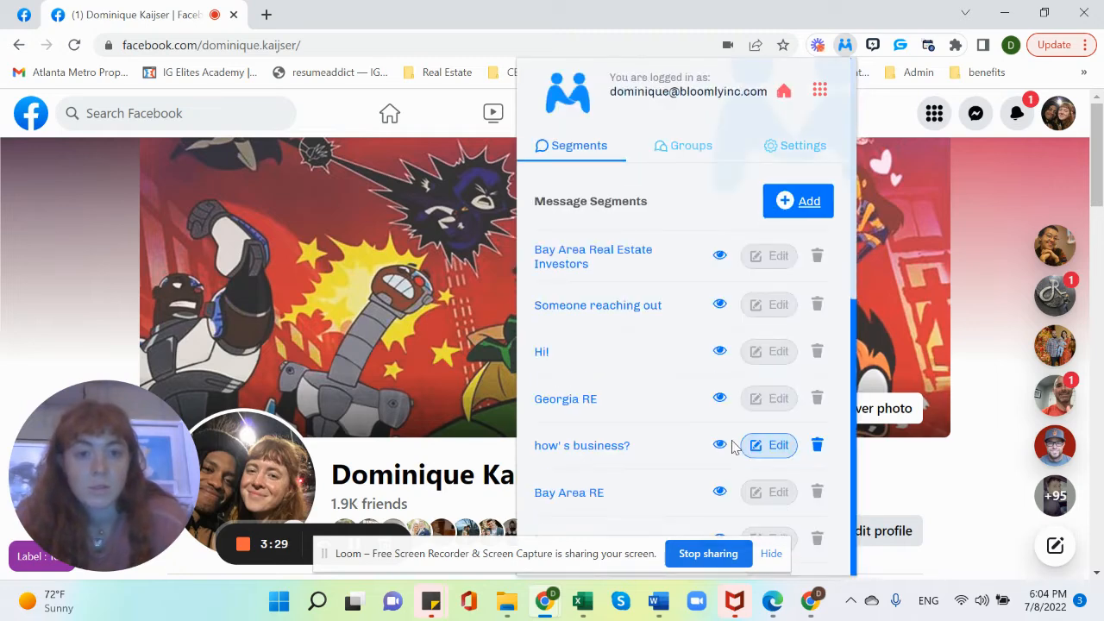
- Start a new message group titled "Bay Area outreach message test 1"
click(688, 155)
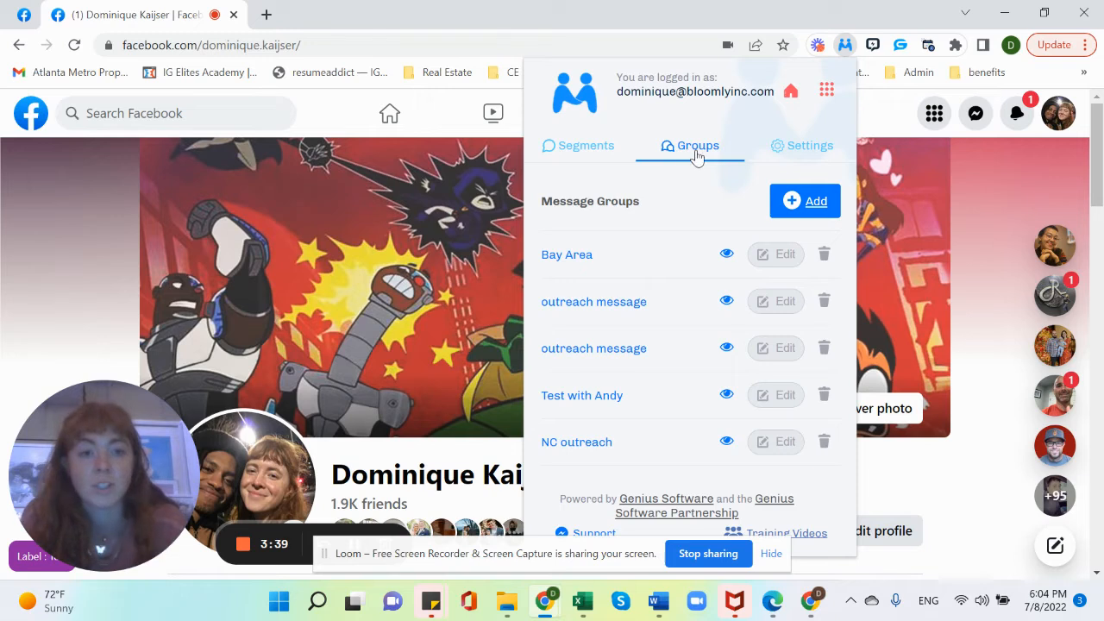
click(811, 201)
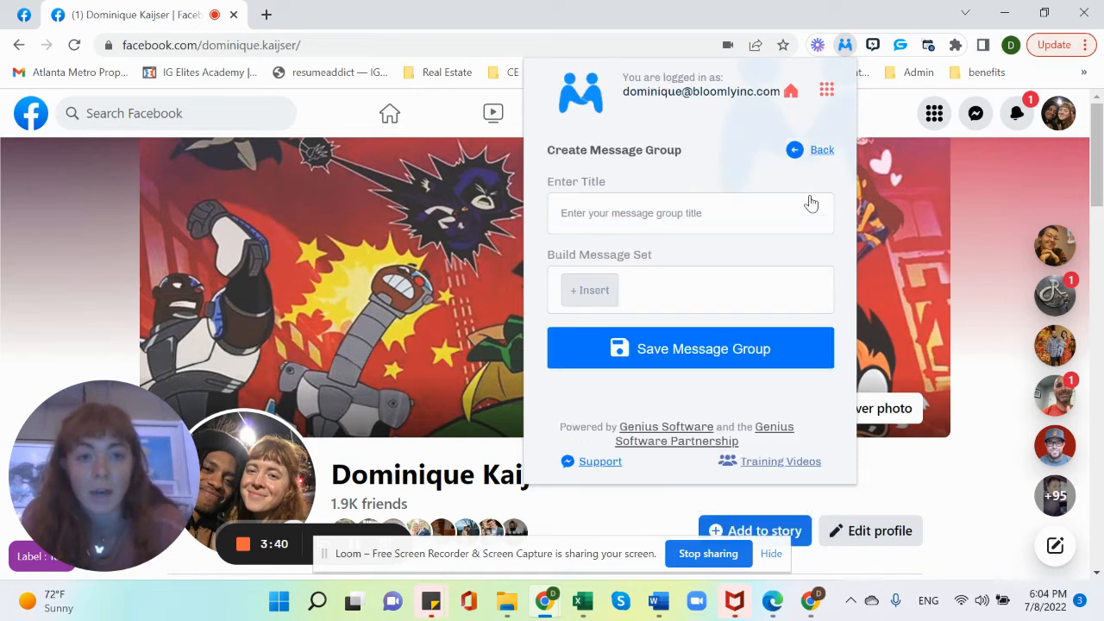
click(616, 223)
text(Bay Area )
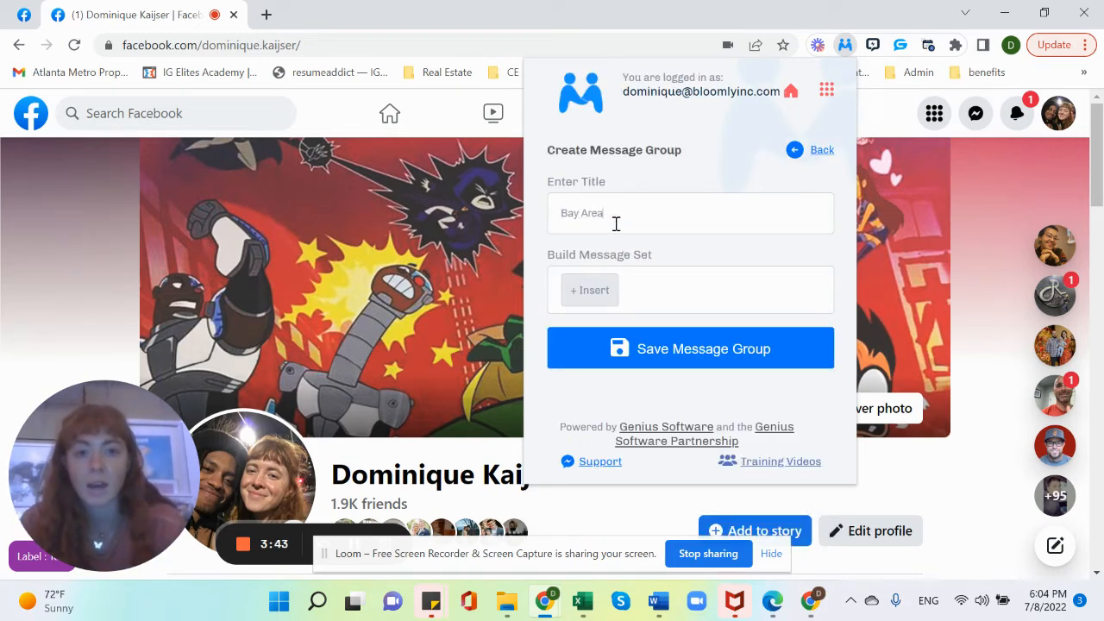
text(outreach)
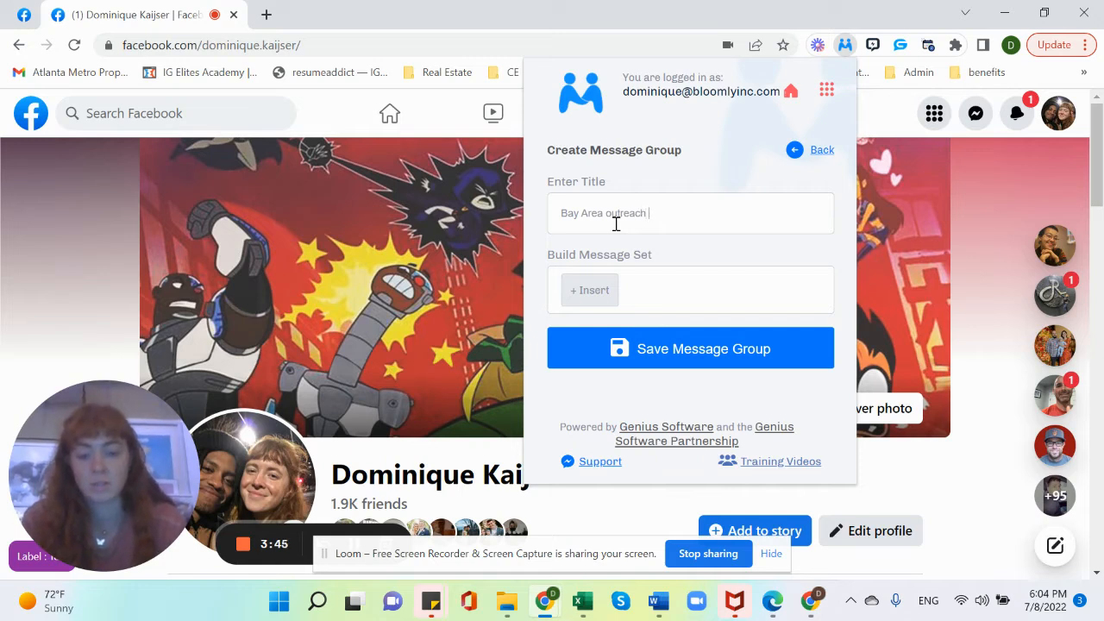
text( message test 1)
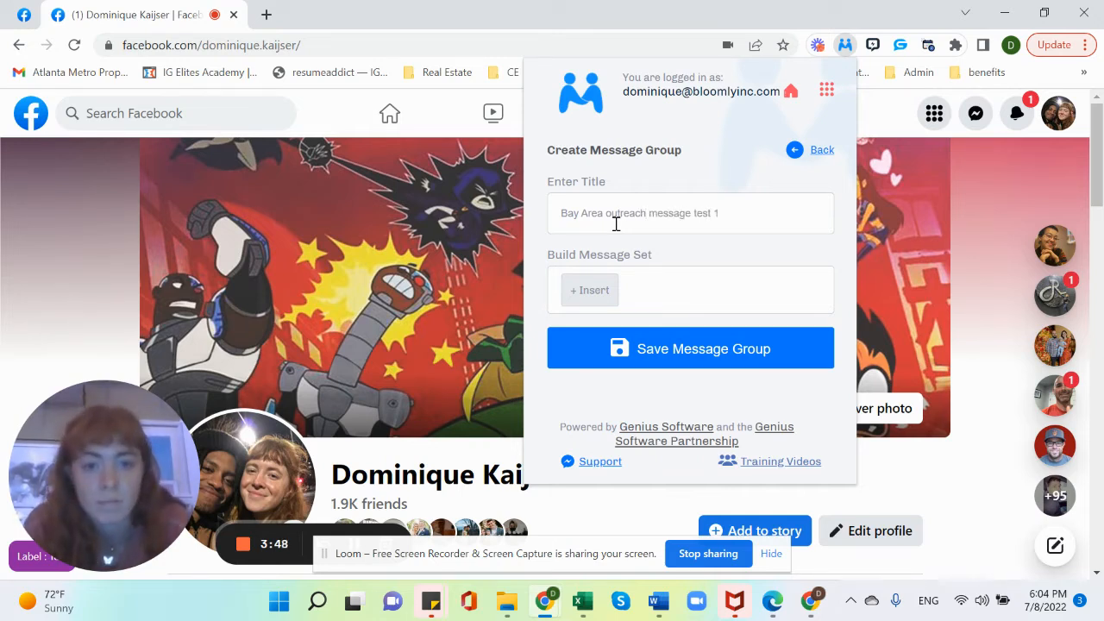
- Insert the "Hi (Part 1)" message segment listed just above "BA RE" as the first part of the message set
click(594, 290)
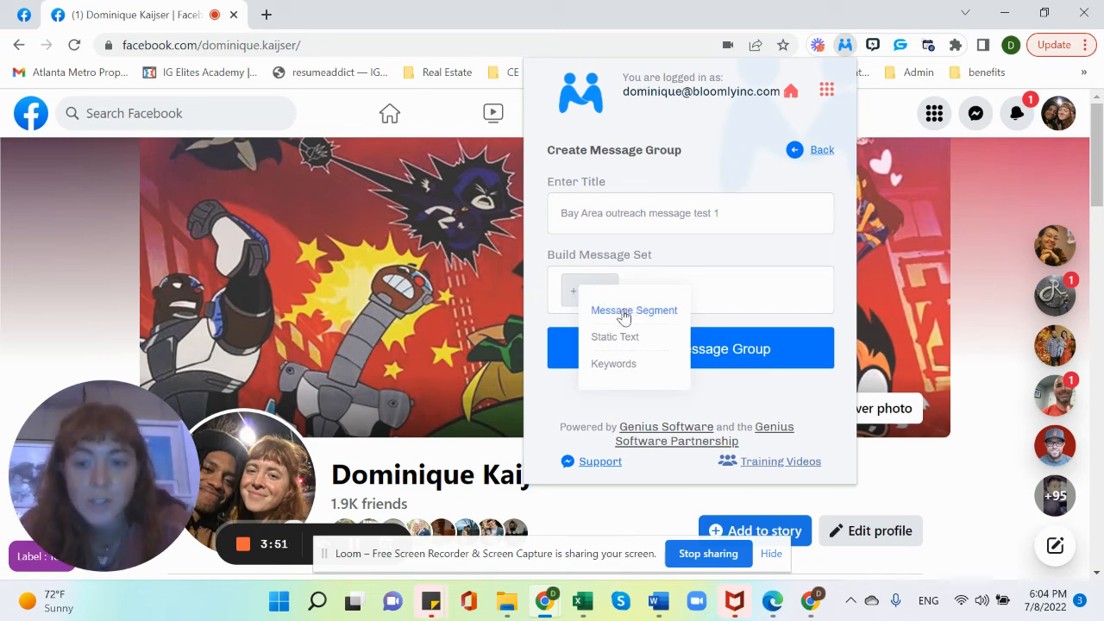
click(617, 311)
scroll(759, 374, down, 3)
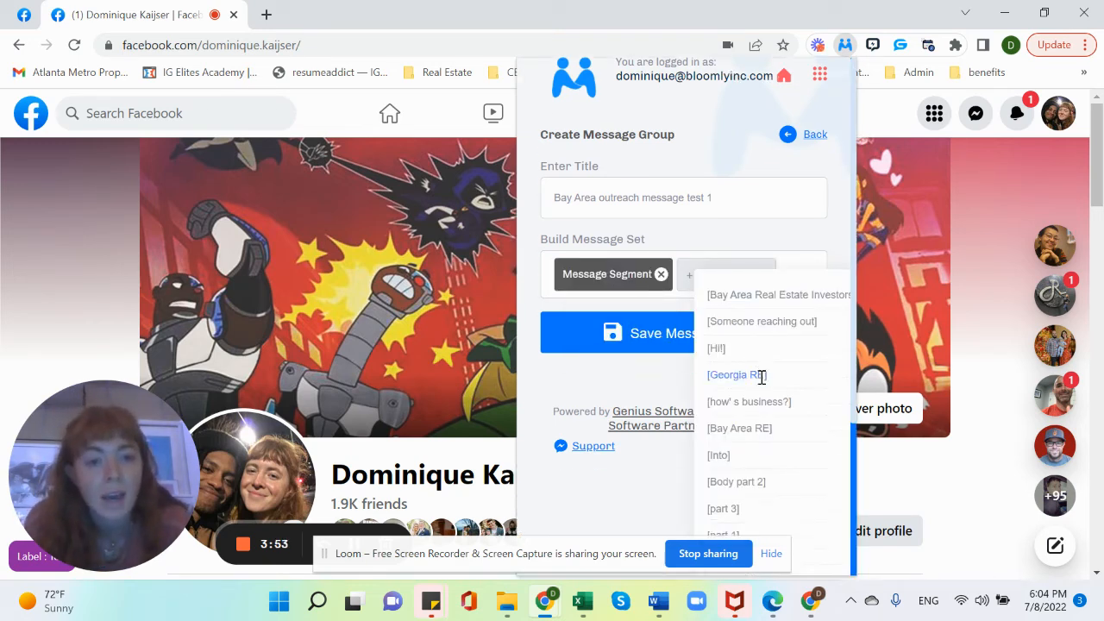
drag(601, 558, 460, 301)
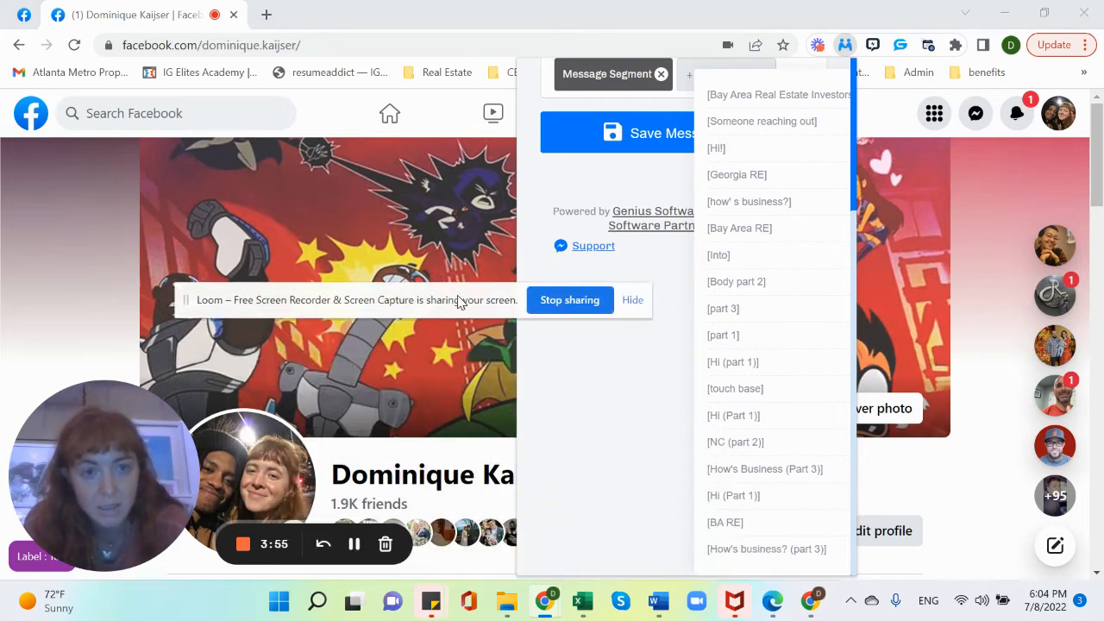
click(717, 497)
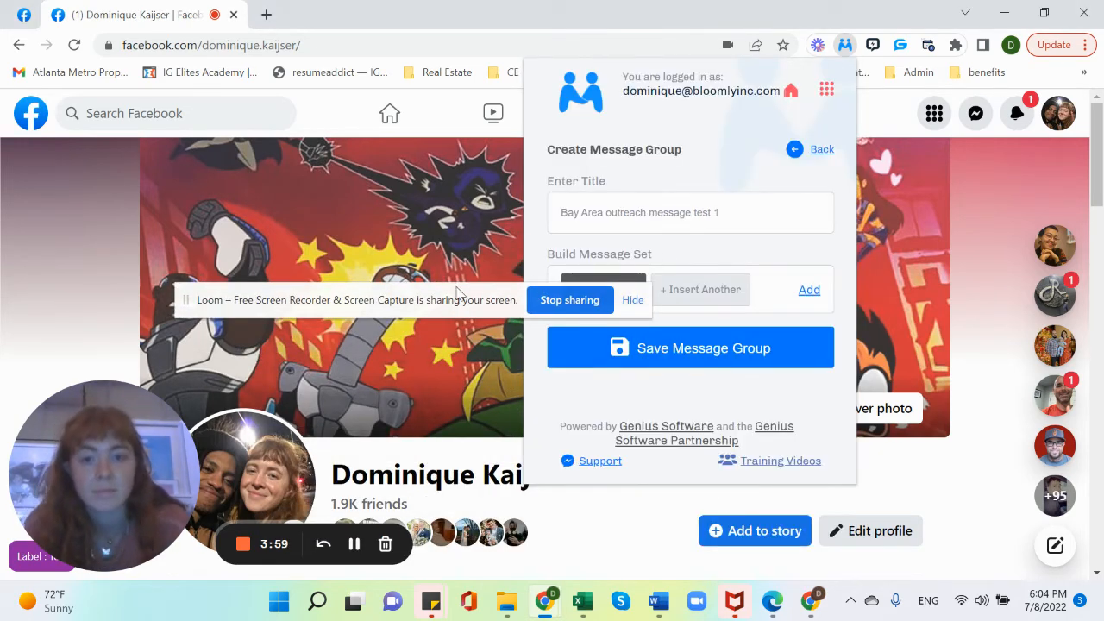
- Move the screen-sharing notice off the message set and insert the "BA RE" segment as the second part
drag(393, 280, 288, 226)
click(706, 300)
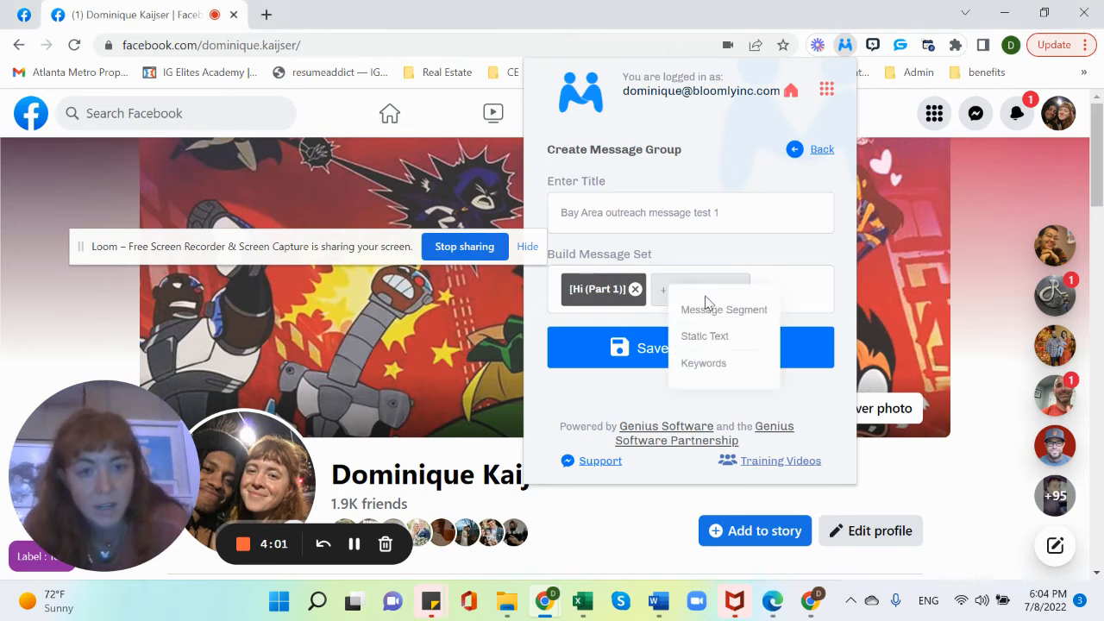
click(717, 315)
scroll(649, 484, down, 3)
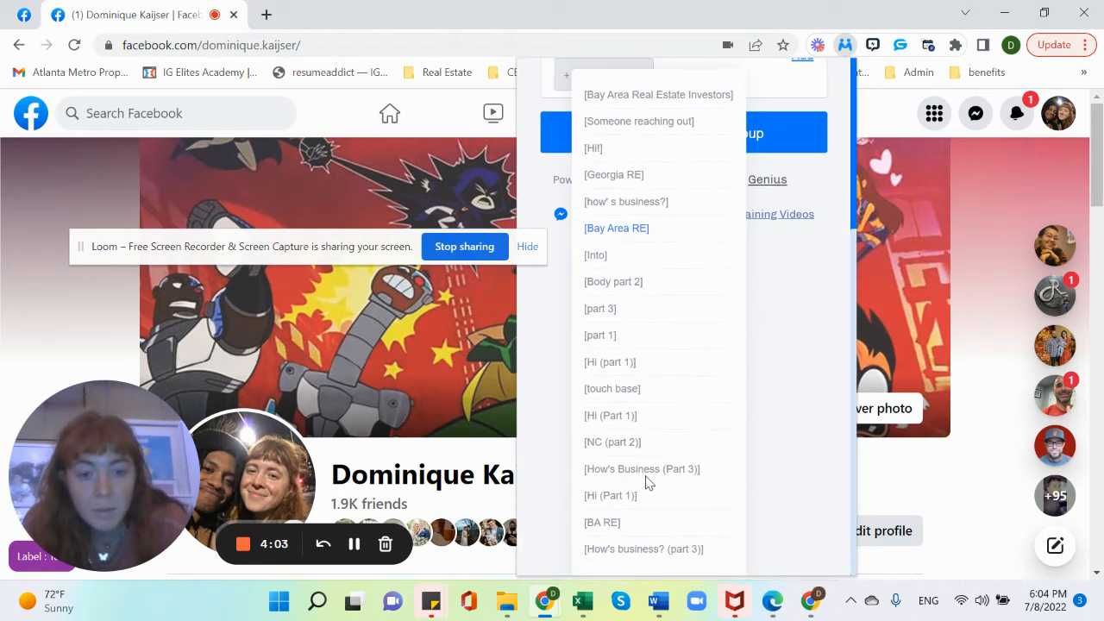
click(604, 528)
- Insert the "How's business? (part 3)" segment as the third part and add the completed message set to the group
click(621, 338)
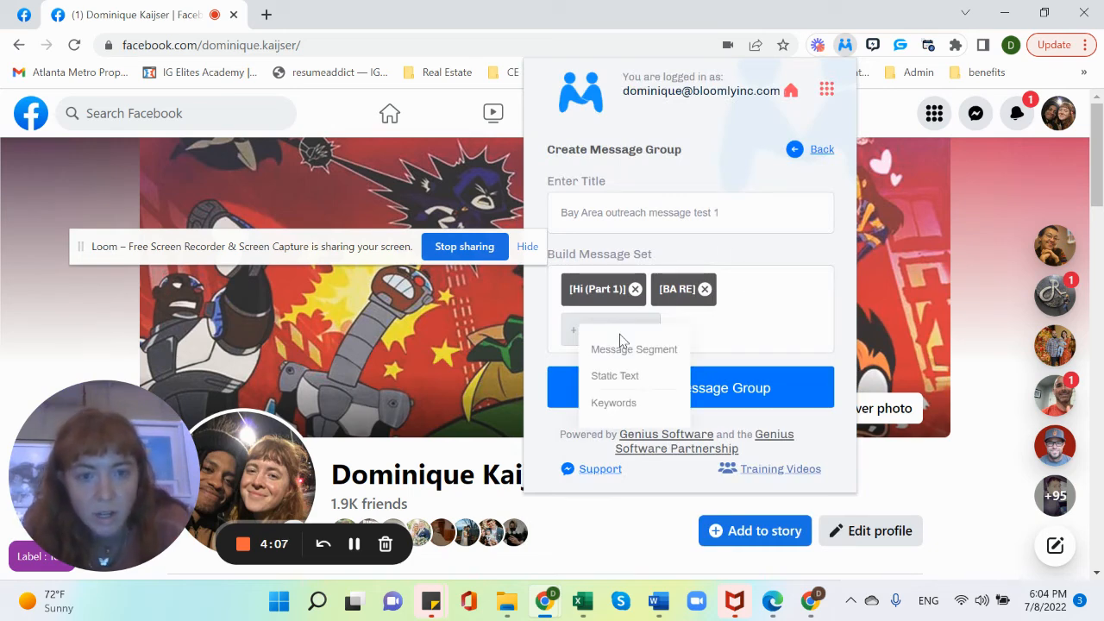
click(627, 351)
scroll(701, 480, down, 3)
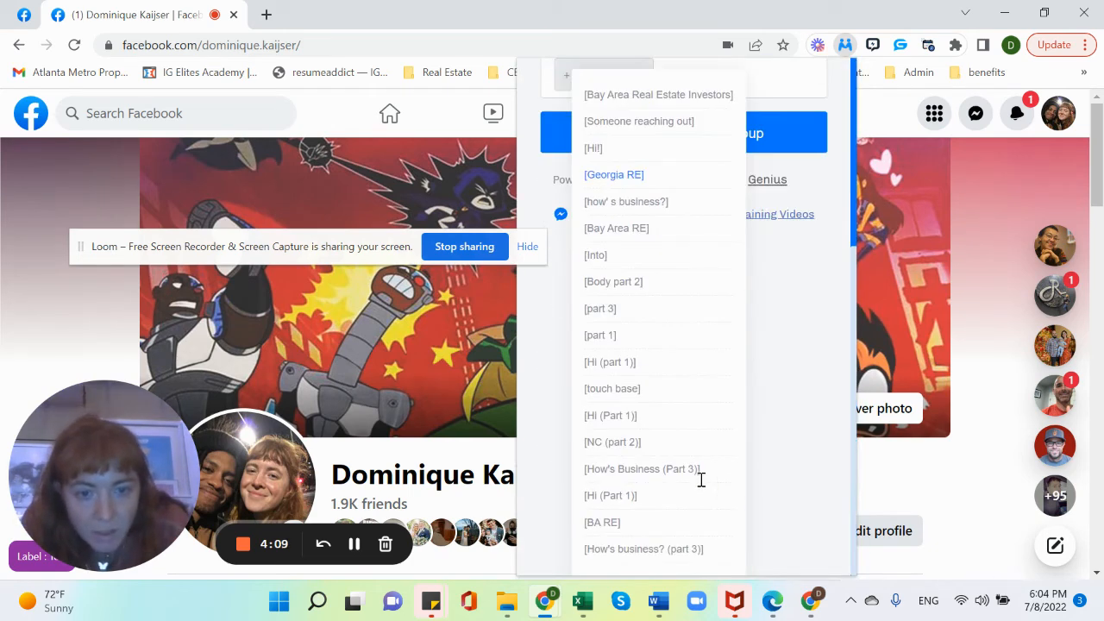
click(618, 552)
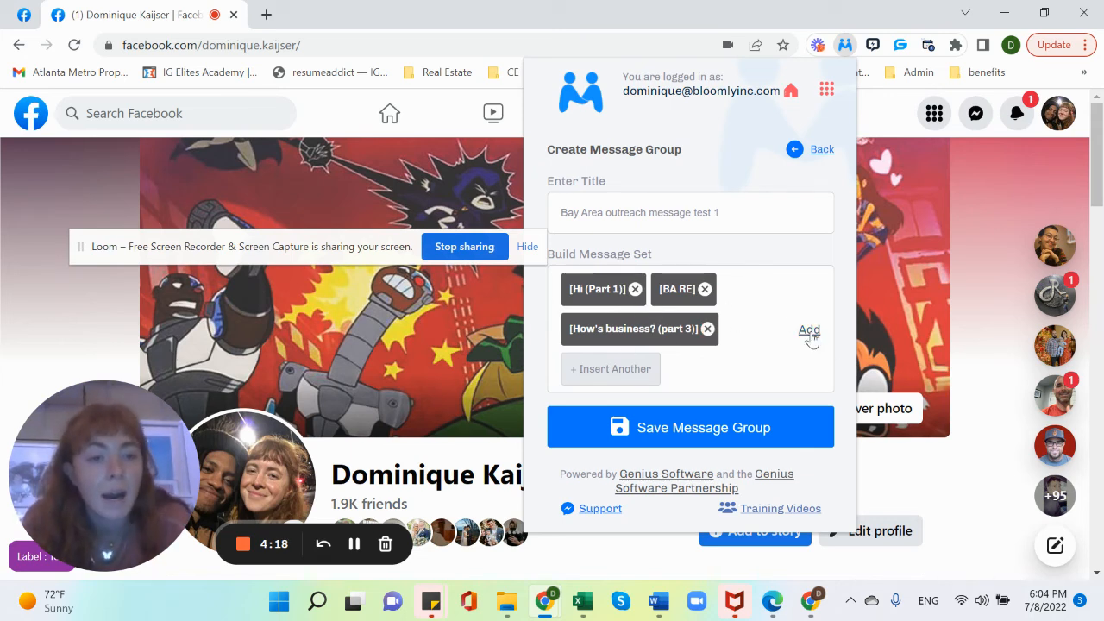
click(810, 334)
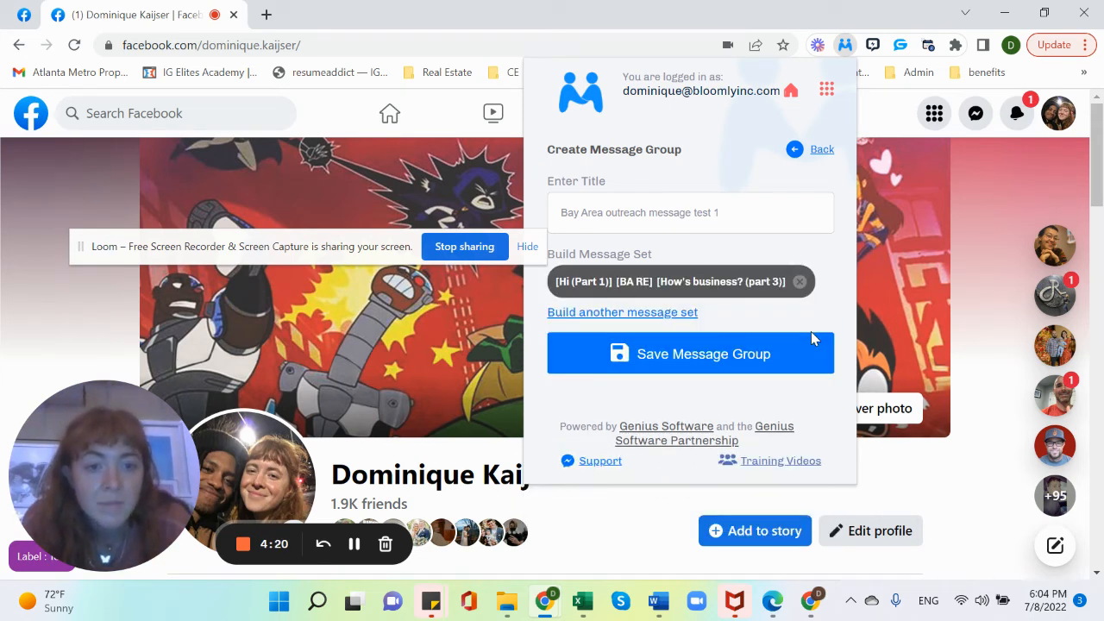
- Save the message group and check for it in the list of message groups
click(694, 360)
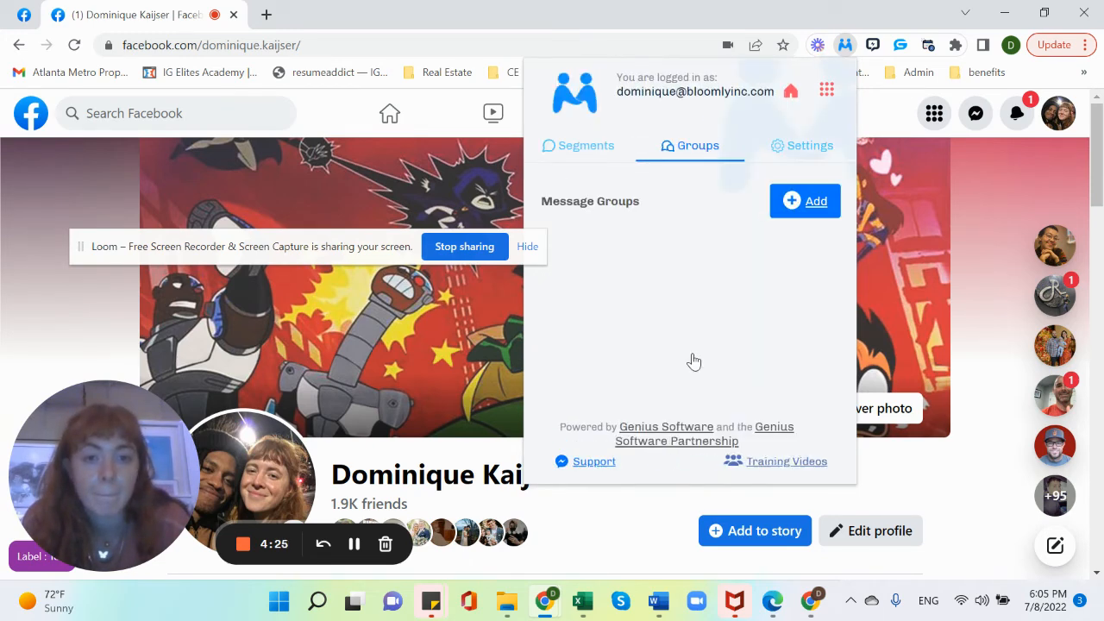
drag(323, 254, 256, 219)
scroll(664, 377, down, 1)
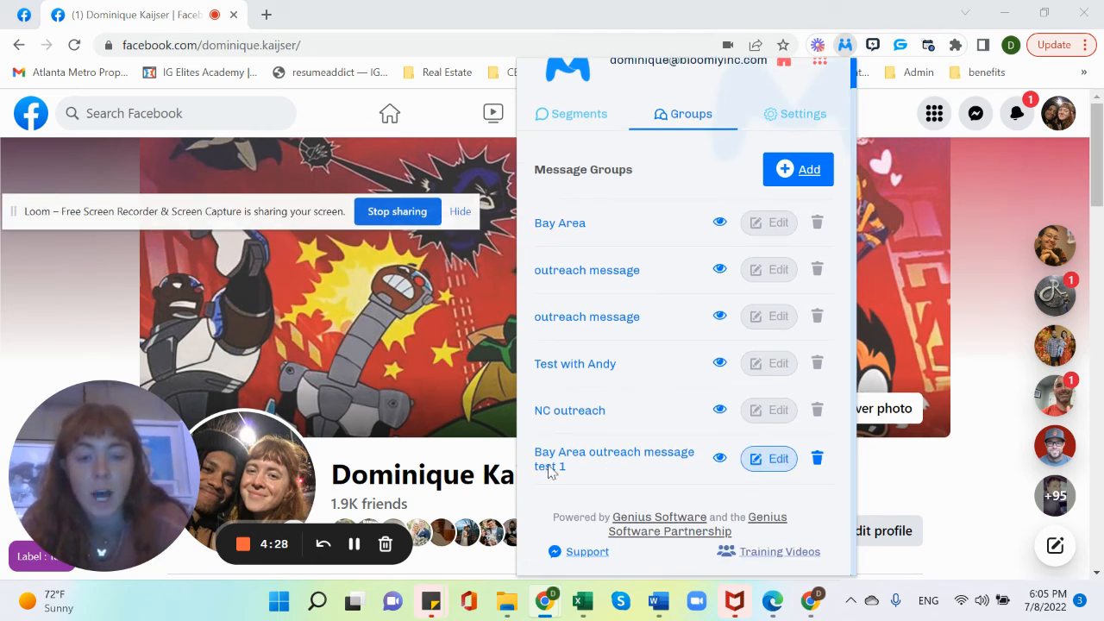